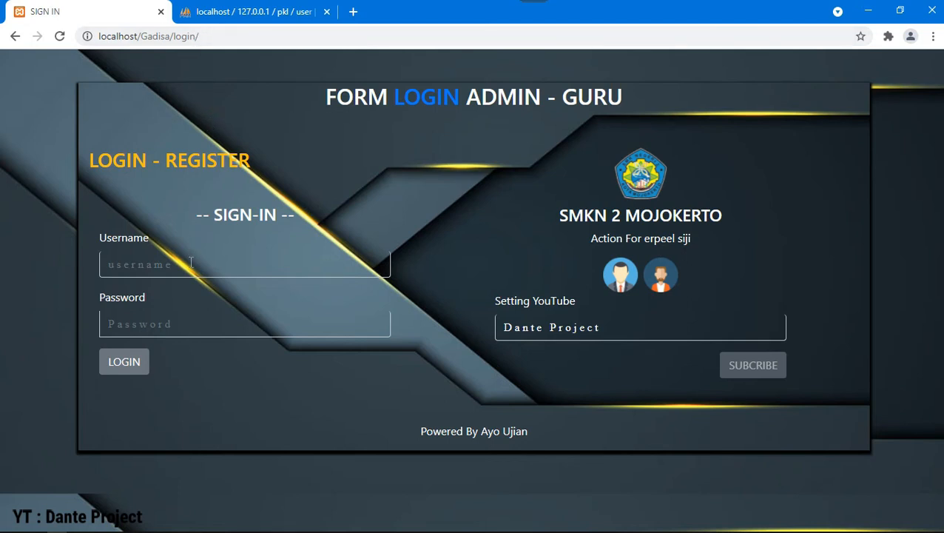
left_click(251, 11)
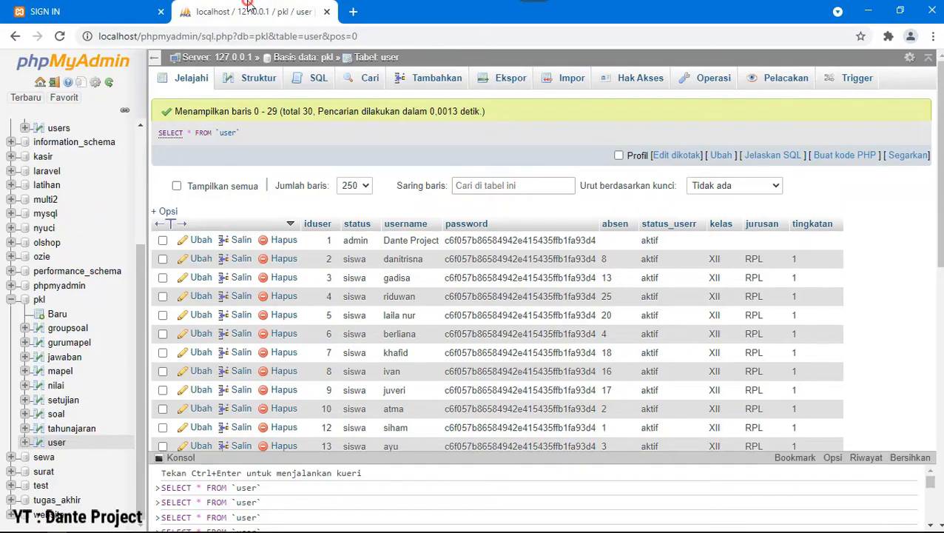
left_click(199, 80)
left_click(101, 9)
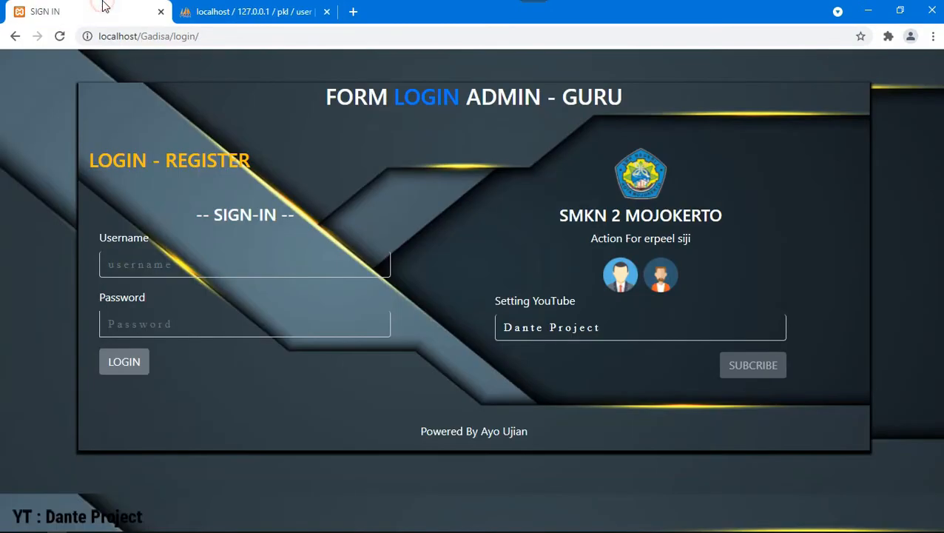
left_click(203, 259)
type("dan")
key("Down")
key("Down")
key("Return")
key("Tab")
type("123")
left_click(141, 364)
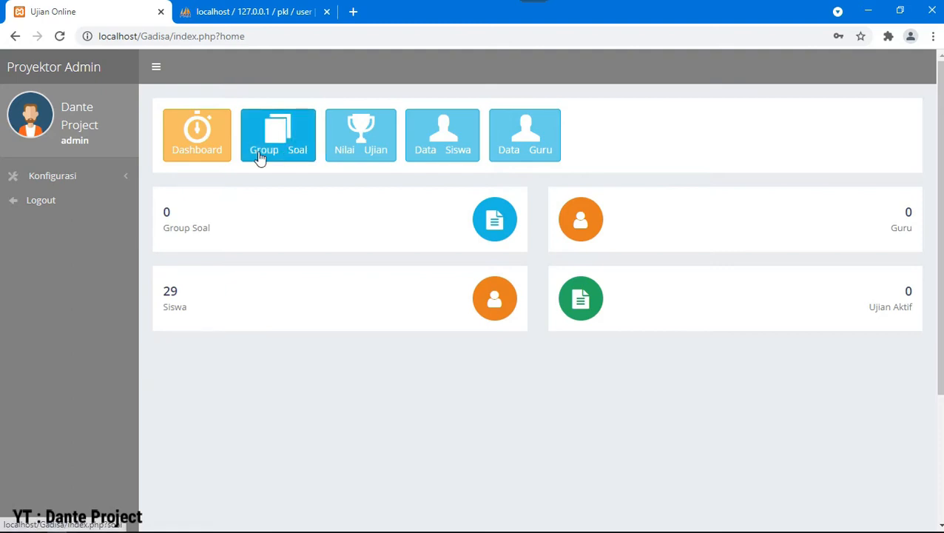
left_click(71, 200)
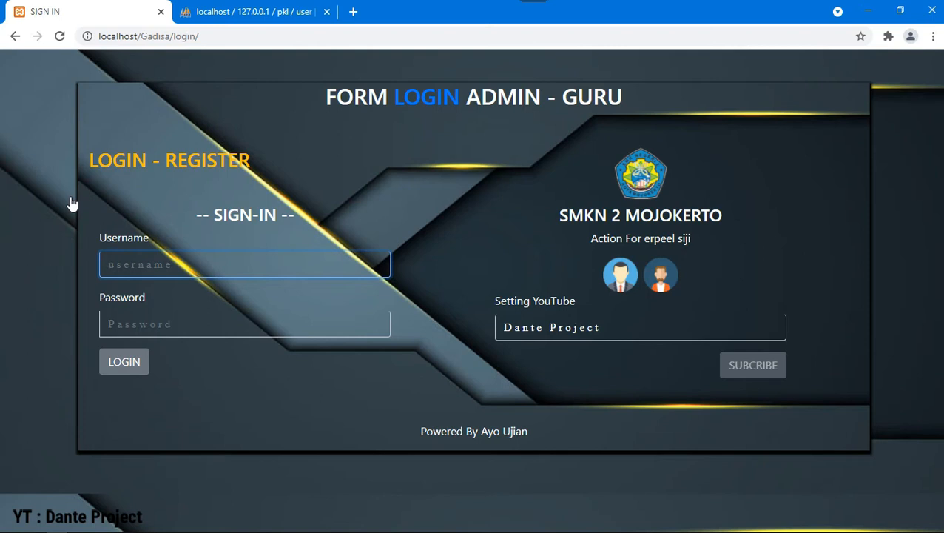
Step: Start a new account registration and choose the GURU (teacher) account type
left_click(194, 161)
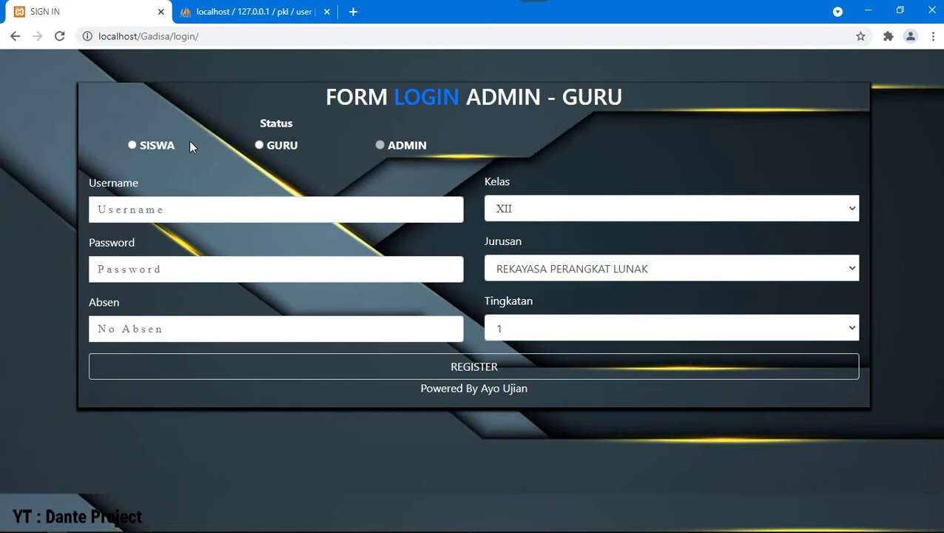
left_click(259, 145)
left_click(530, 115)
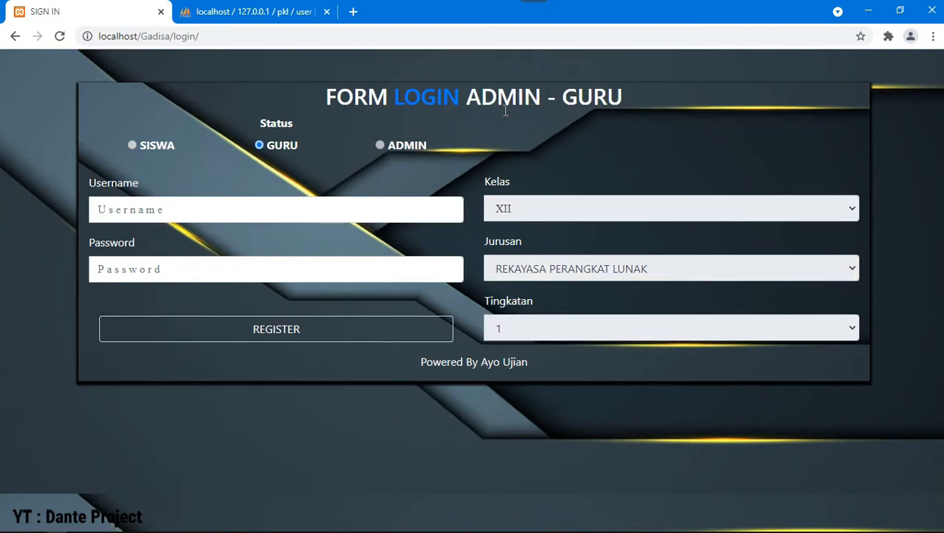
Step: Enter the new teacher's username and password and submit the registration
left_click(269, 215)
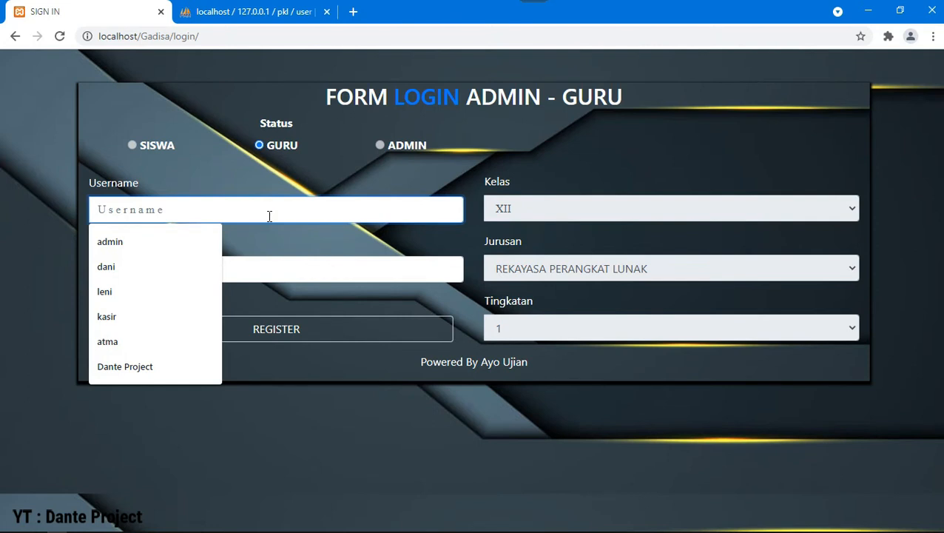
type("l")
key("BackSpace")
type("Leni")
key("Tab")
type("le")
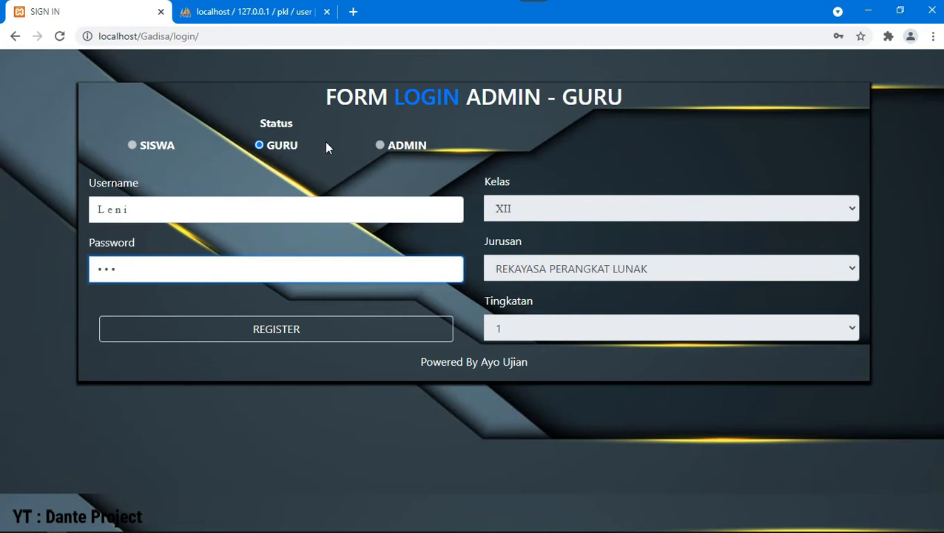
left_click(294, 330)
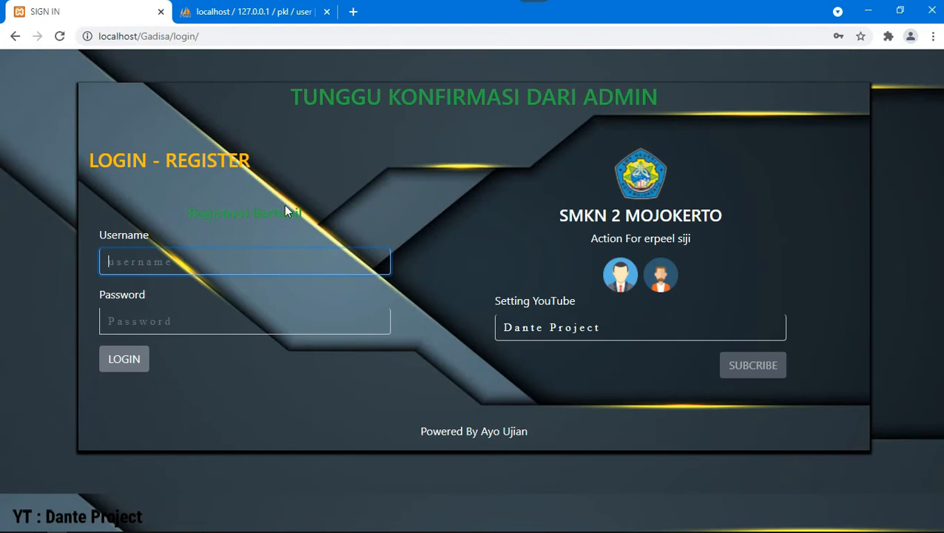
Step: Try signing in with the new, still unconfirmed teacher account
type("leni")
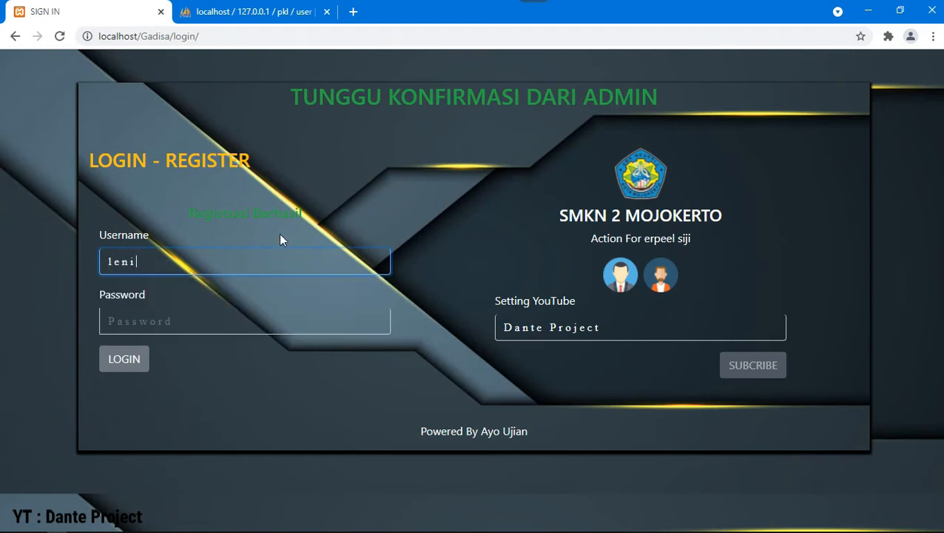
key("Tab")
type("123")
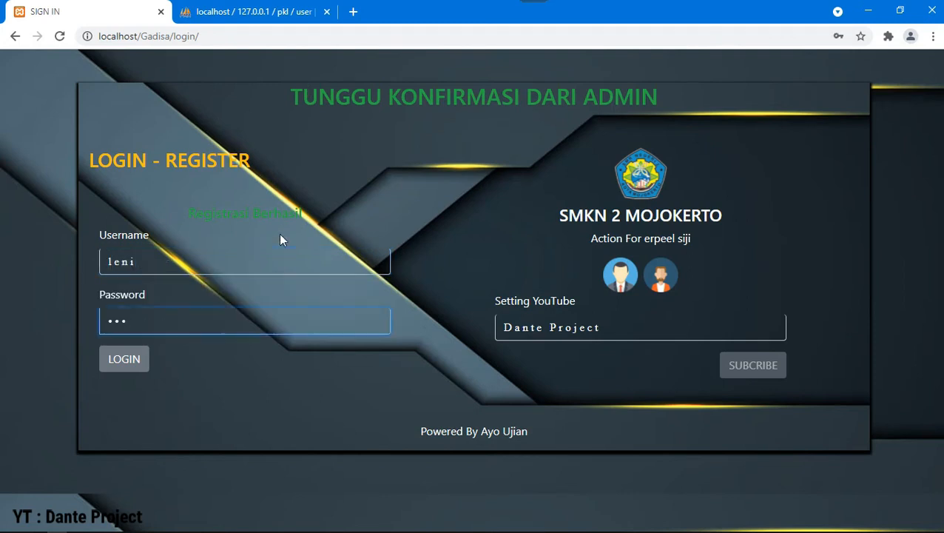
left_click(120, 359)
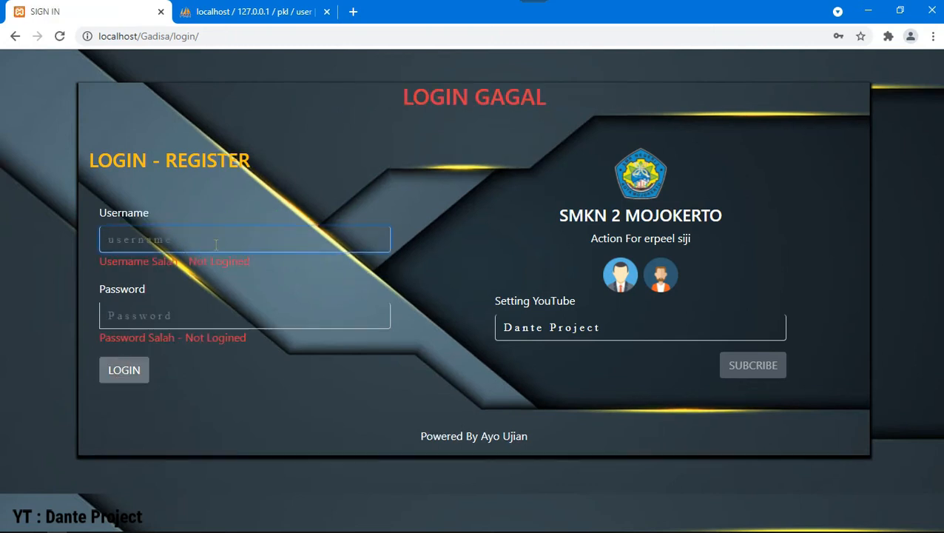
Step: Log in to the admin account using the saved username suggestion
type("Dante")
key("Down")
key("Return")
key("Tab")
type("dan")
key("Return")
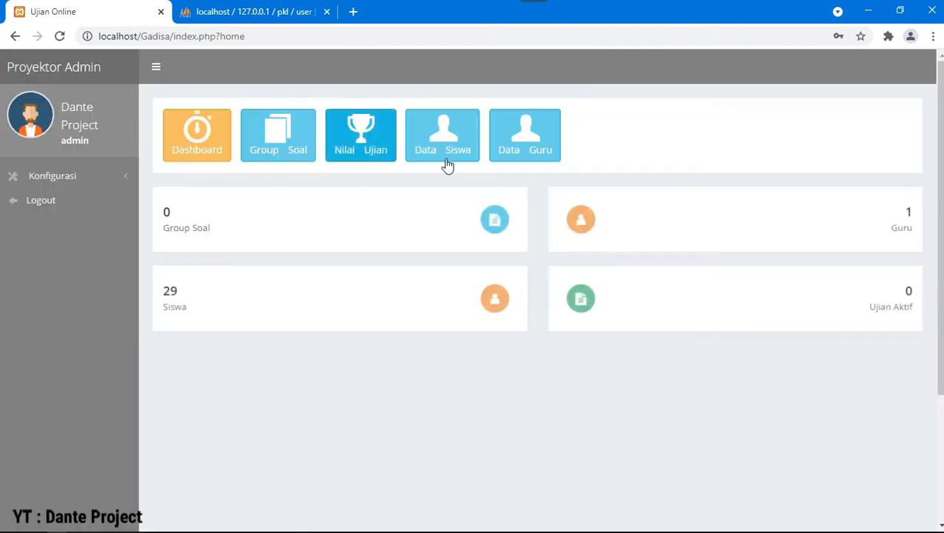
Step: In Data Guru, edit the new teacher's Not Aktif status and save it as active
left_click(537, 158)
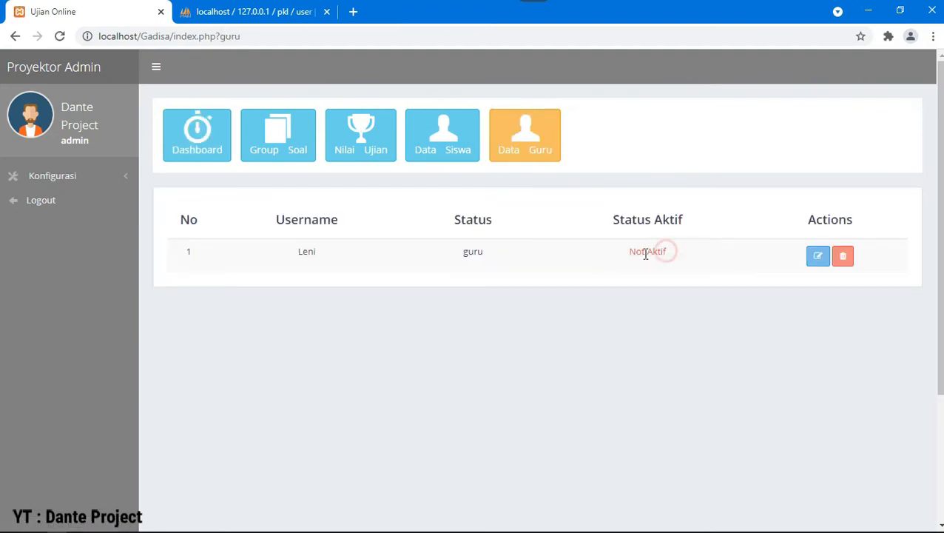
triple_click(663, 252)
left_click(665, 253)
left_click(808, 264)
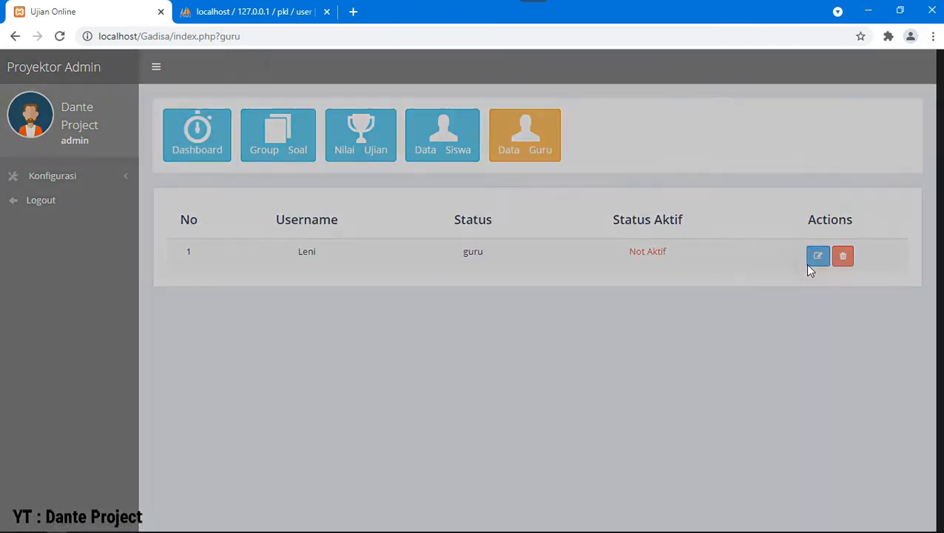
left_click(299, 291)
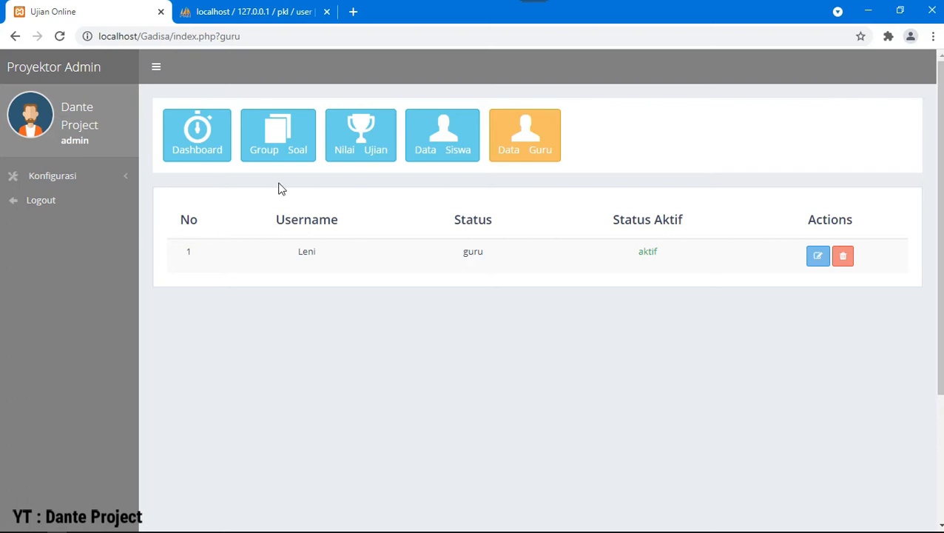
Step: Add subject code 101 named Pemrograman Web under Konfigurasi > Mapel
left_click(284, 148)
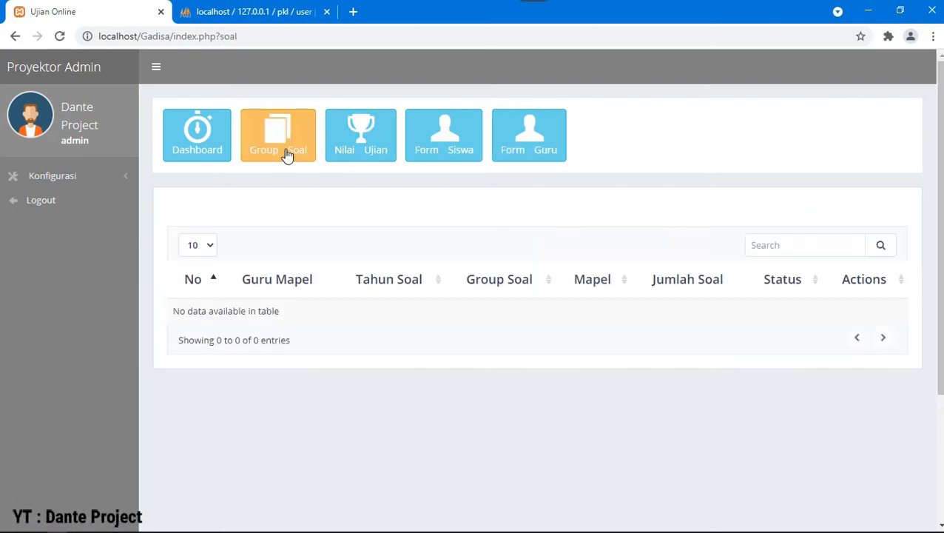
left_click(114, 177)
scroll(32, 201, "down", 1)
left_click(29, 194)
left_click(872, 215)
left_click(437, 145)
type("101")
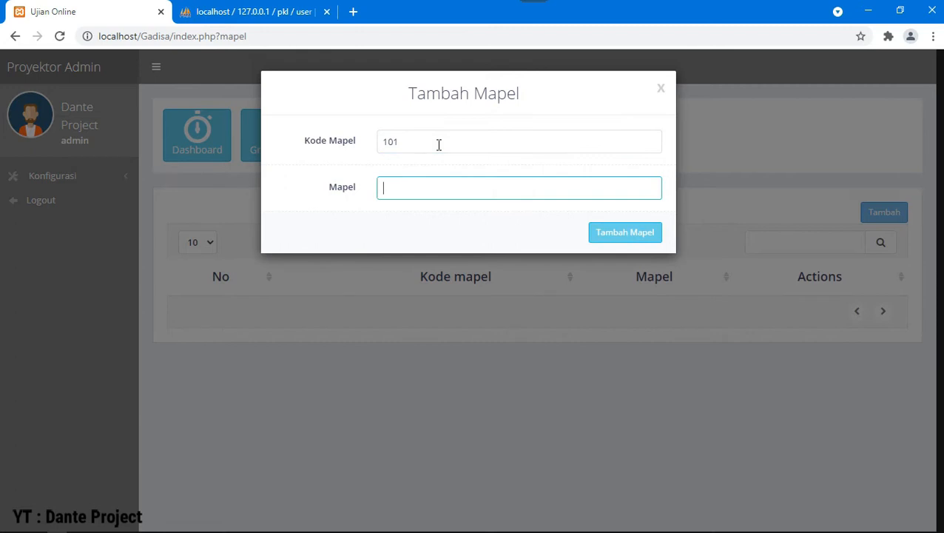
type("P")
key("BackSpace")
type("Pemo")
type("rograman Web")
left_click(595, 231)
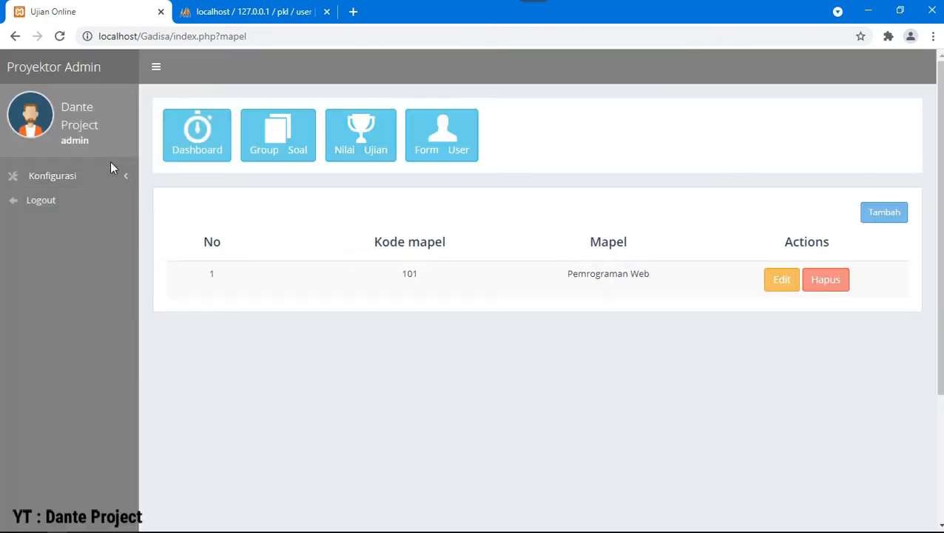
Step: Add school year 2020-2021 as Aktif under Konfigurasi > Tahun Ajaran
left_click(110, 175)
left_click(53, 212)
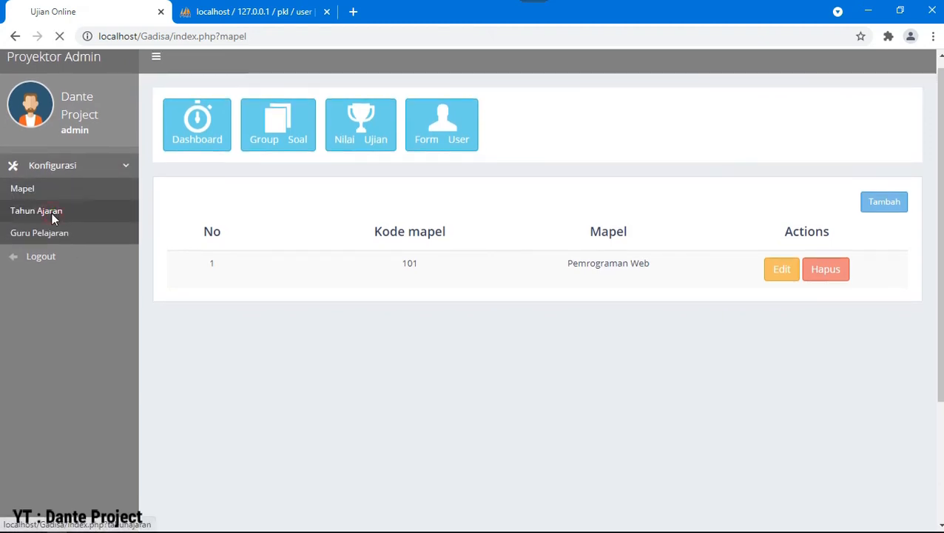
left_click(901, 216)
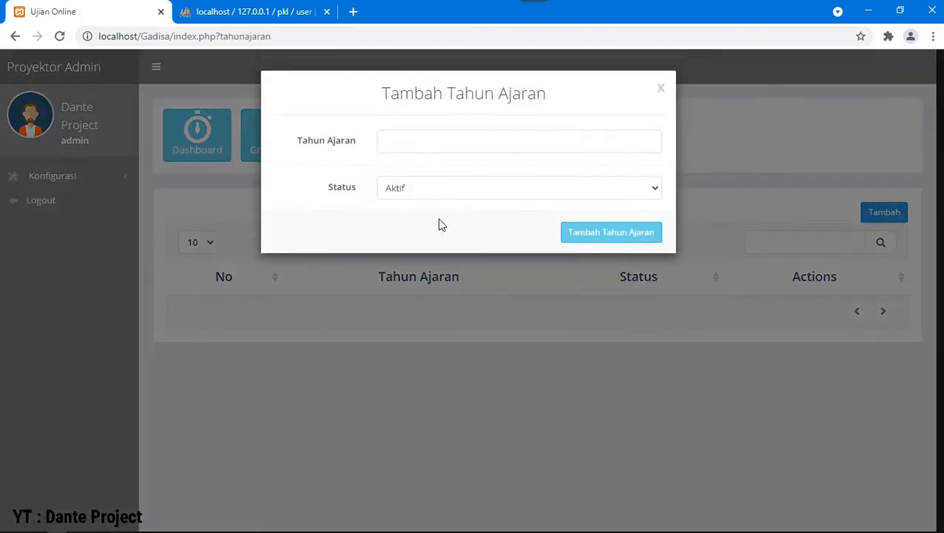
left_click(424, 147)
key("Down")
key("Return")
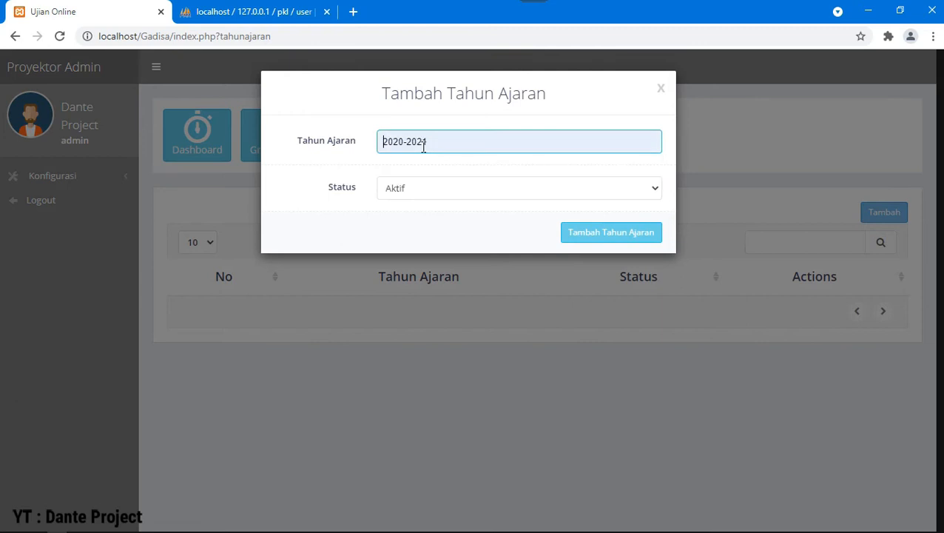
left_click(581, 242)
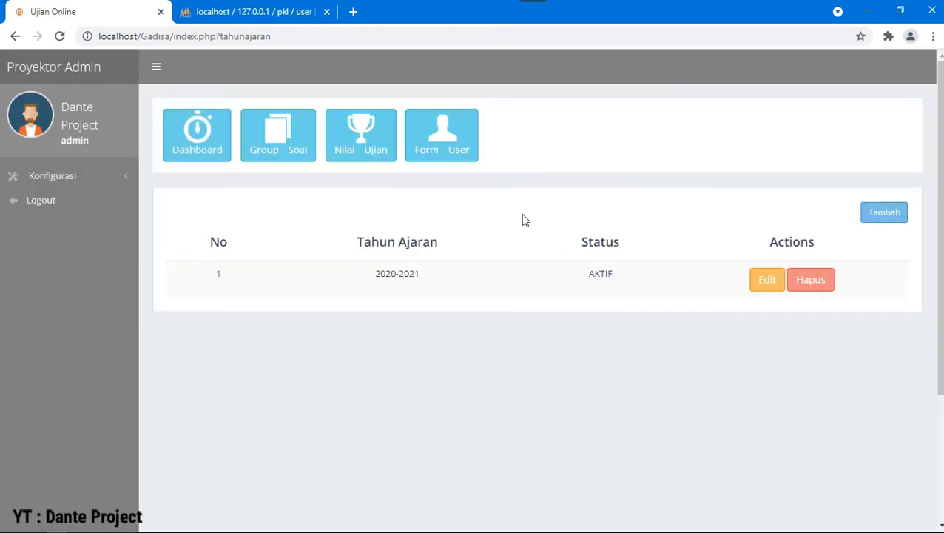
left_click(77, 183)
left_click(76, 242)
Step: Assign the newly activated teacher to the Pemrograman Web subject
left_click(899, 214)
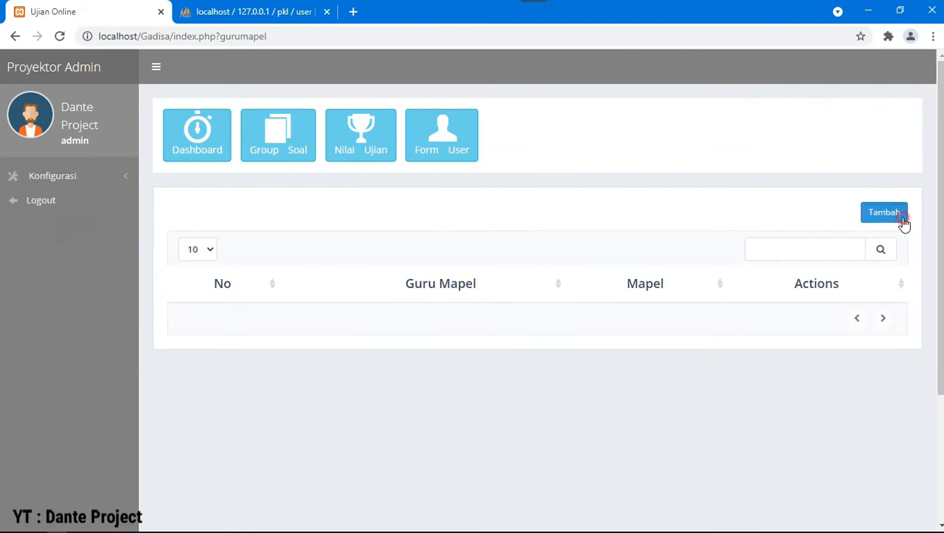
left_click(358, 169)
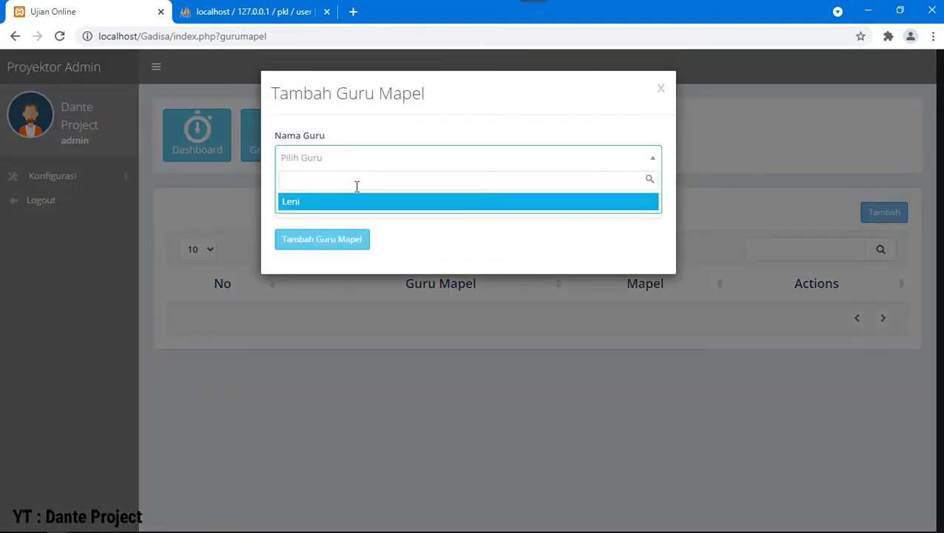
left_click(362, 202)
left_click(377, 208)
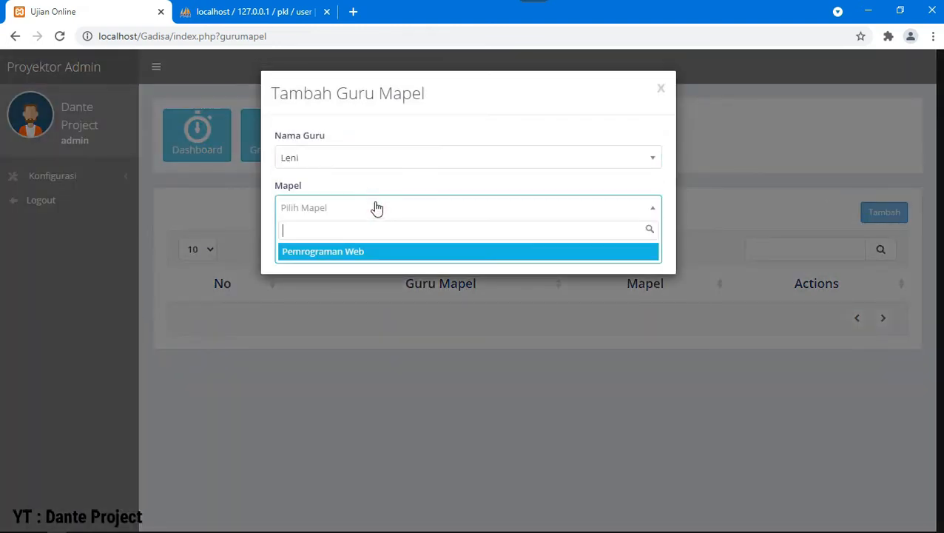
left_click(388, 252)
left_click(338, 242)
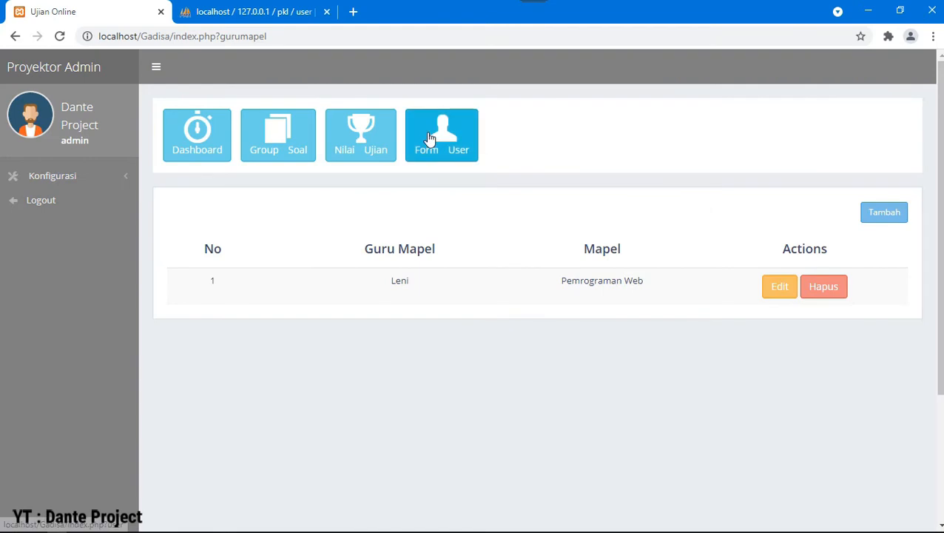
Step: Review the question groups, subjects, school years and teacher-subject pages, then log out of admin
left_click(282, 150)
left_click(111, 175)
left_click(31, 191)
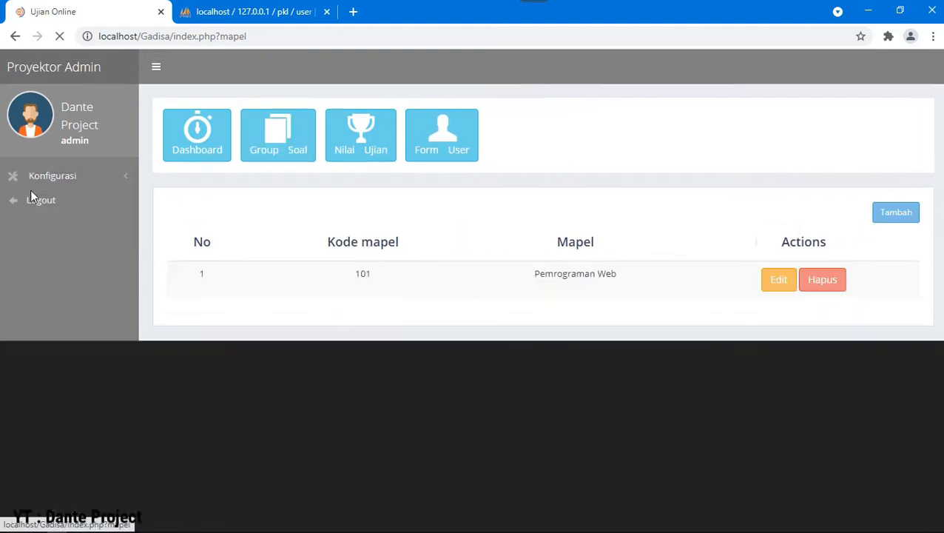
left_click(117, 176)
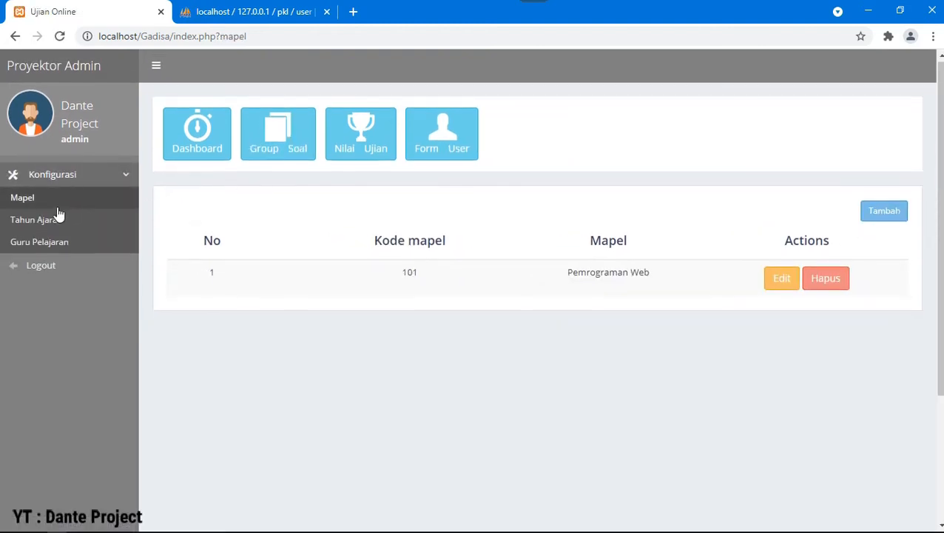
left_click(57, 212)
left_click(109, 175)
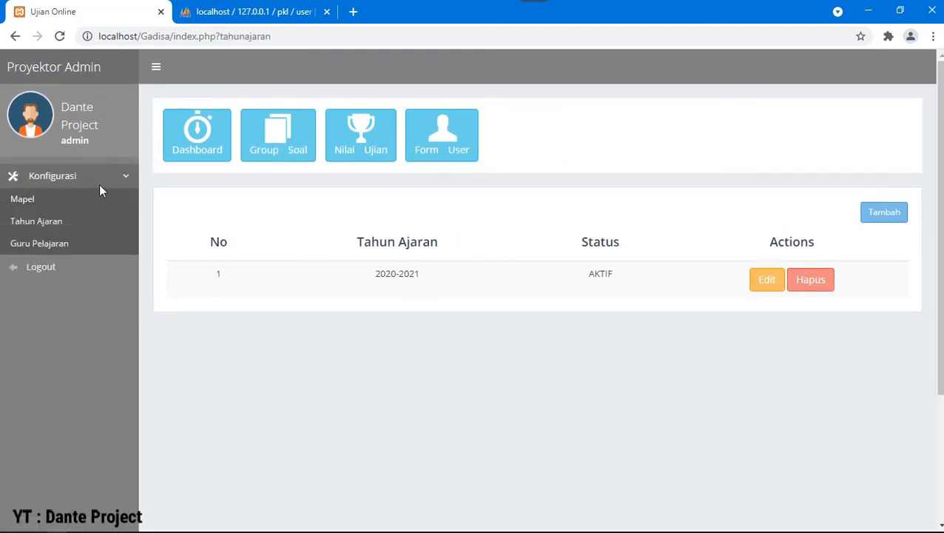
left_click(52, 241)
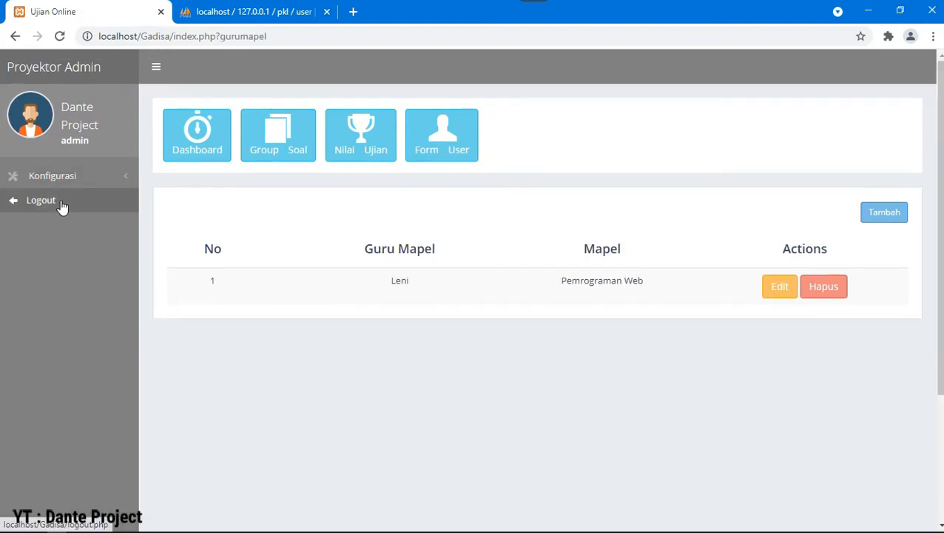
left_click(62, 206)
Step: Sign in with the new teacher account
type("leni")
key("Tab")
type("le")
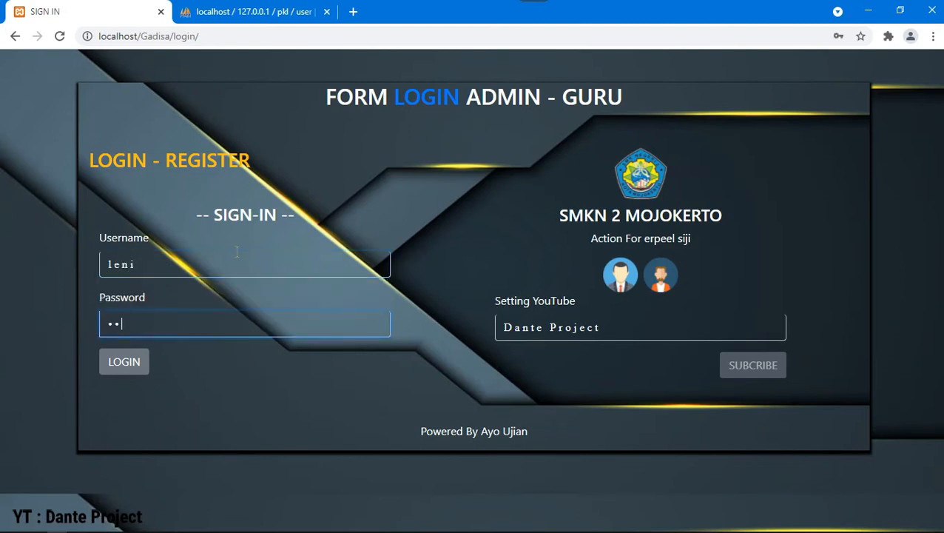
left_click(127, 359)
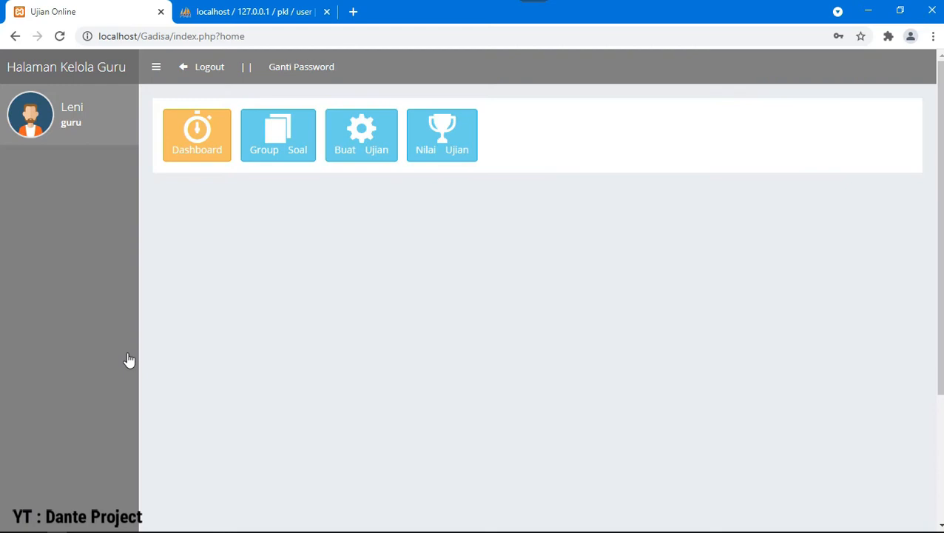
Step: Create question group XII RPL 1 for Pemrograman Web, removing PHP from the suggested name
left_click(263, 146)
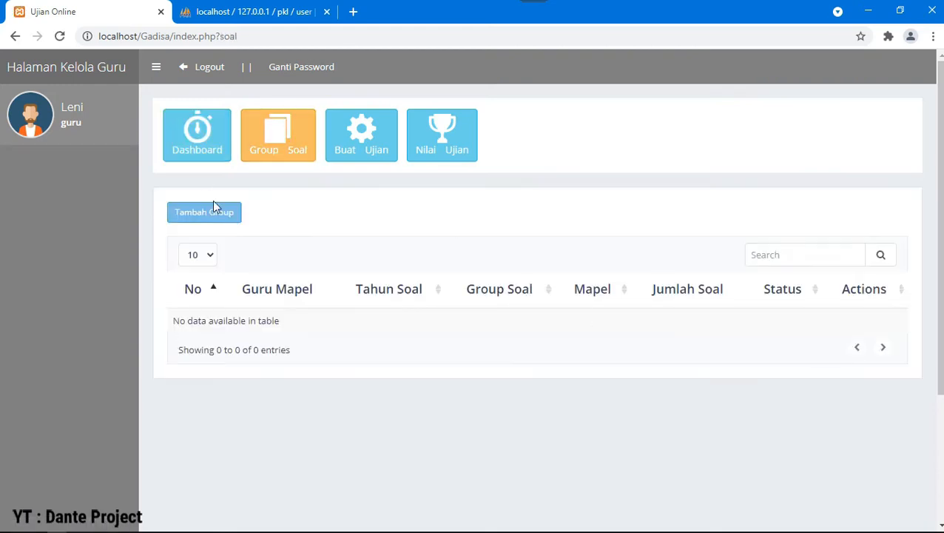
left_click(214, 212)
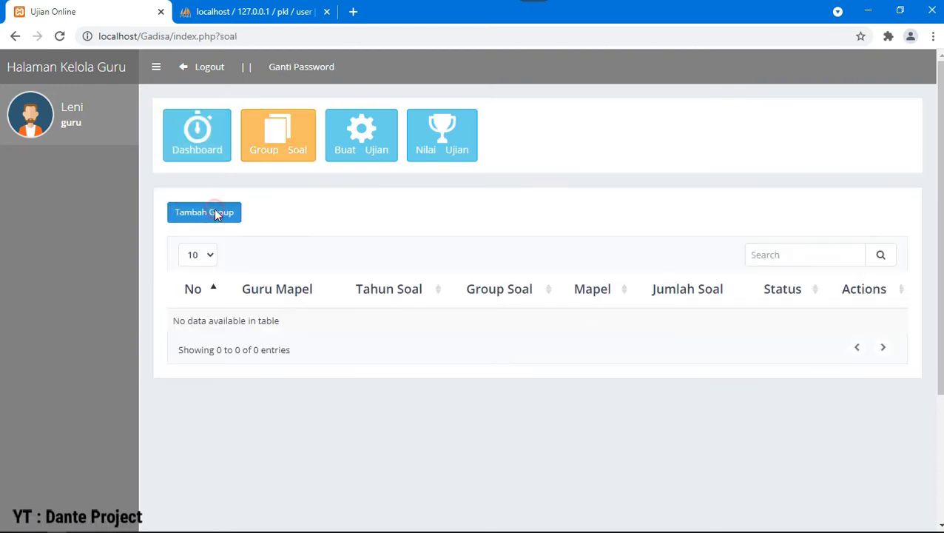
left_click(332, 156)
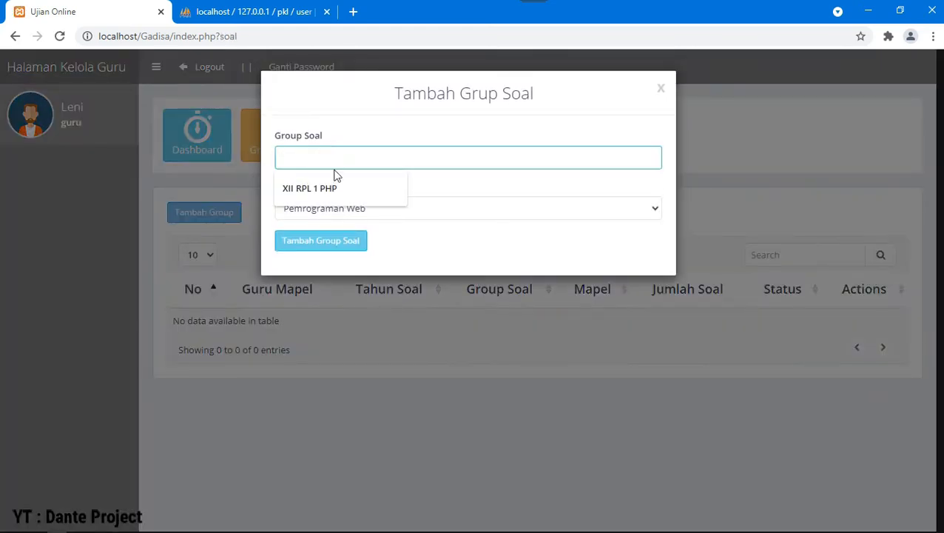
left_click(337, 188)
left_click(375, 213)
left_click(377, 225)
double_click(328, 157)
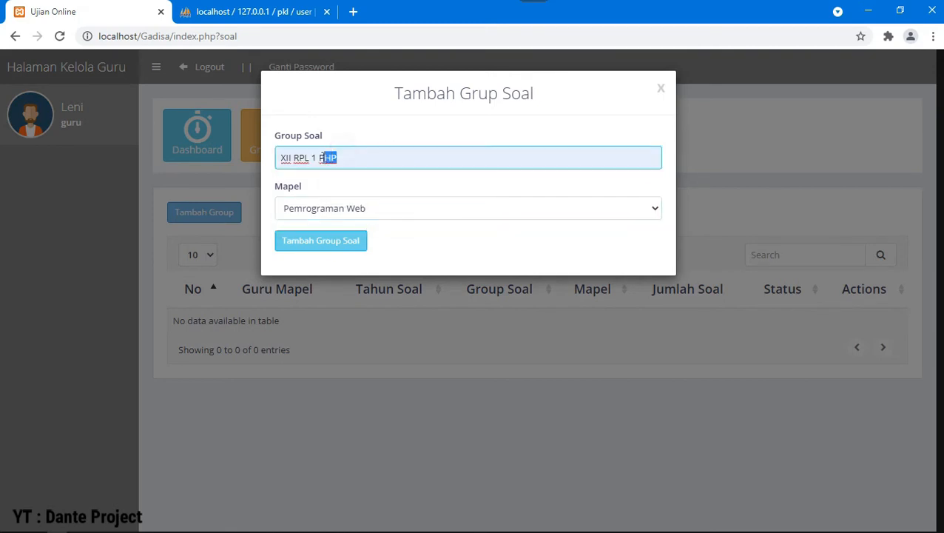
key("BackSpace")
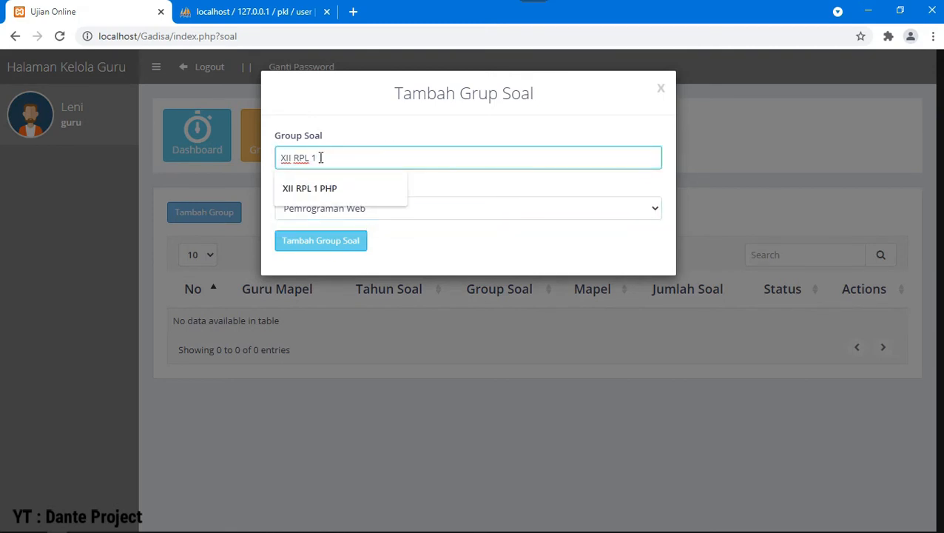
left_click(338, 247)
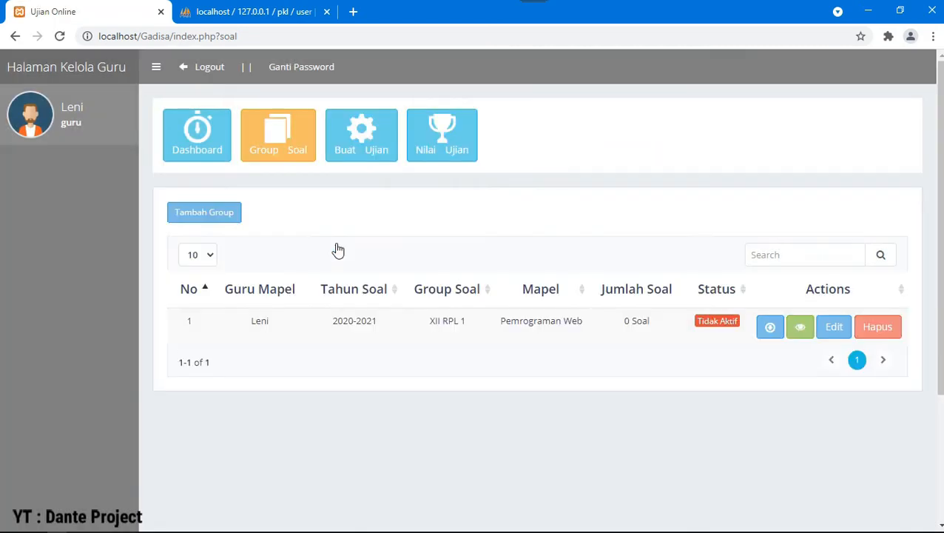
left_click_drag(696, 321, 738, 329)
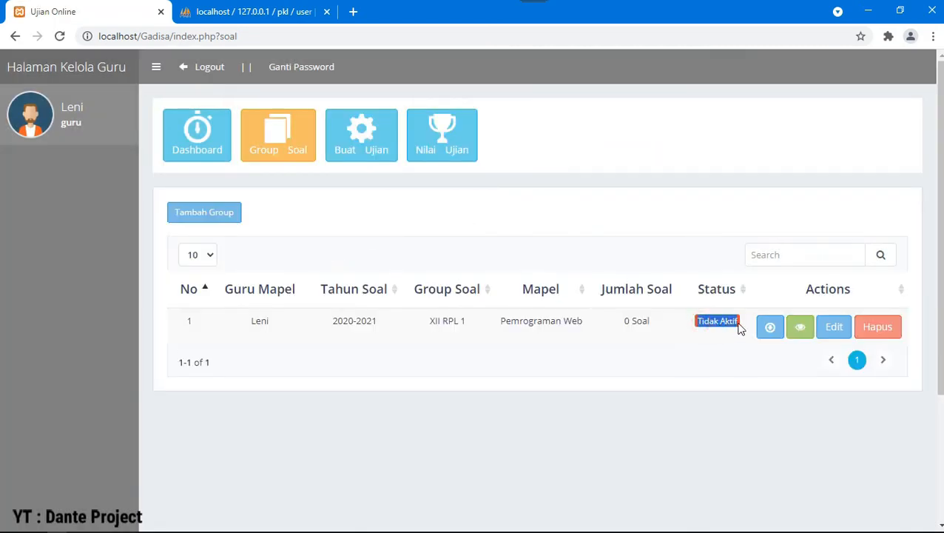
Step: Check the new-exam form's question group choices, then close it unsaved and return to Group Soal
left_click(396, 154)
left_click(214, 208)
left_click(371, 163)
left_click(352, 162)
left_click(351, 161)
left_click(198, 204)
left_click(278, 132)
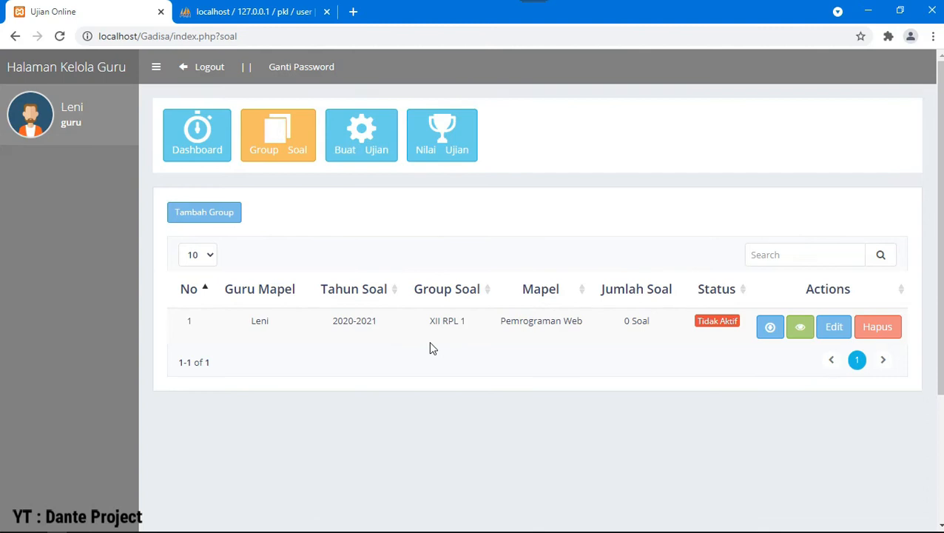
Step: Switch from the teacher to the admin account and view the question groups
left_click(215, 69)
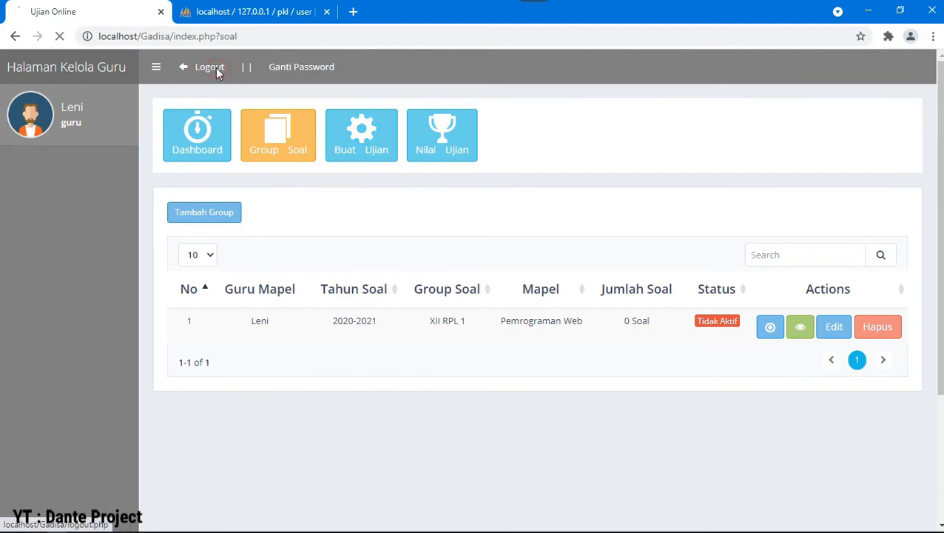
type("Da")
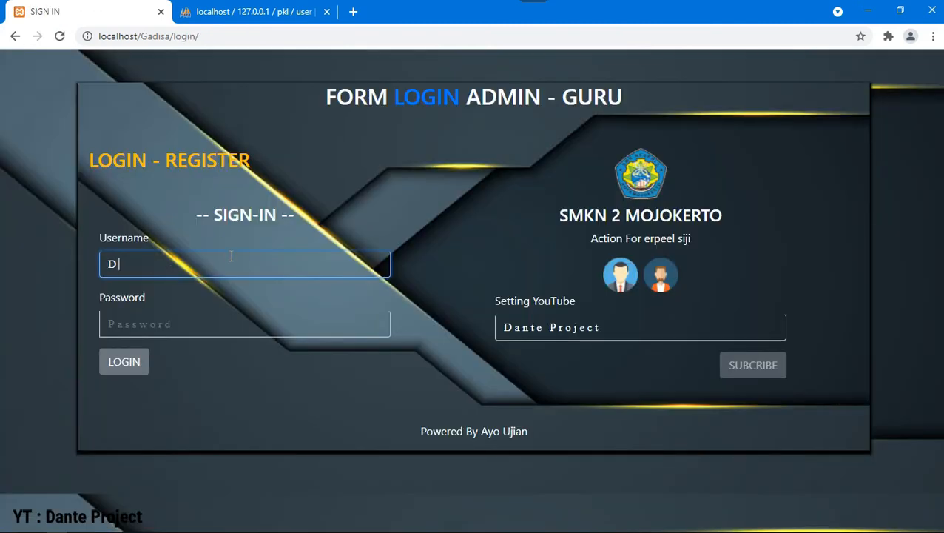
key("Down")
key("Down")
key("Return")
key("Tab")
type("a")
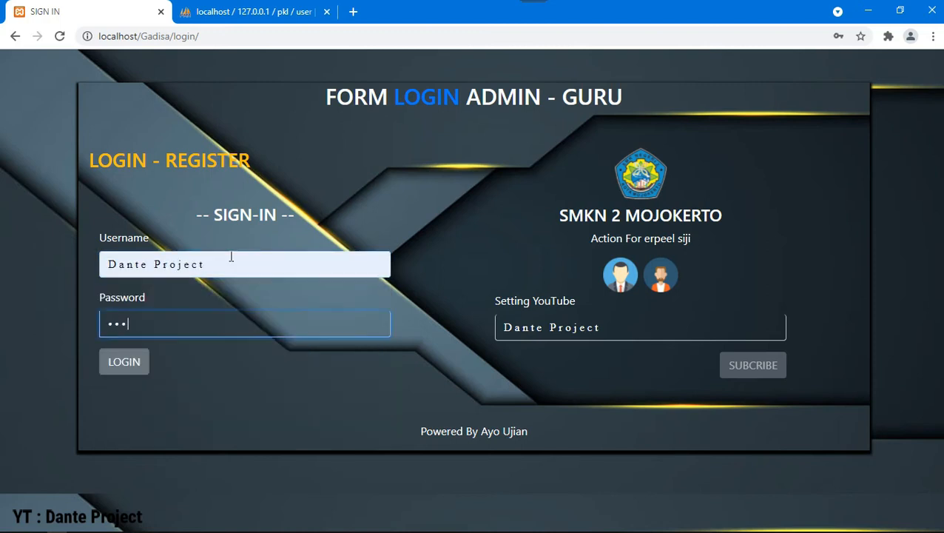
left_click(137, 361)
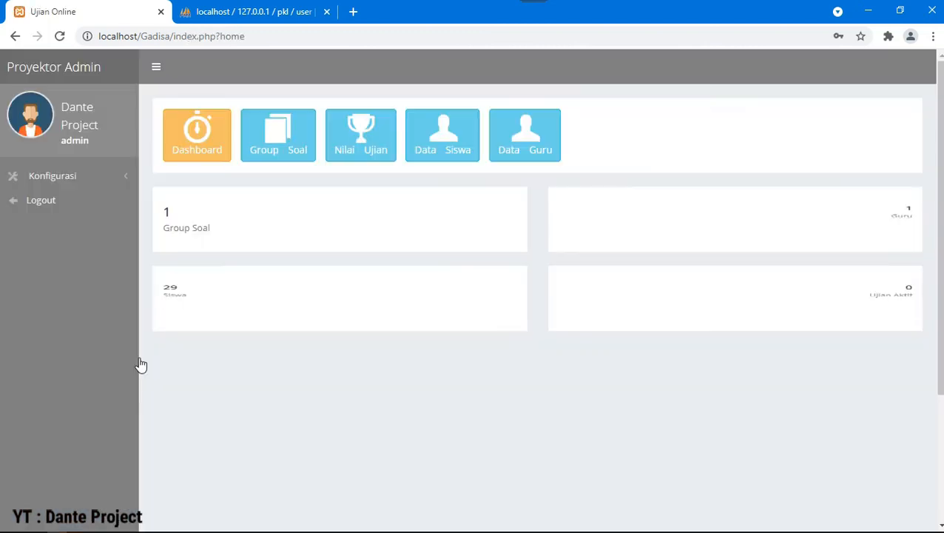
left_click(277, 135)
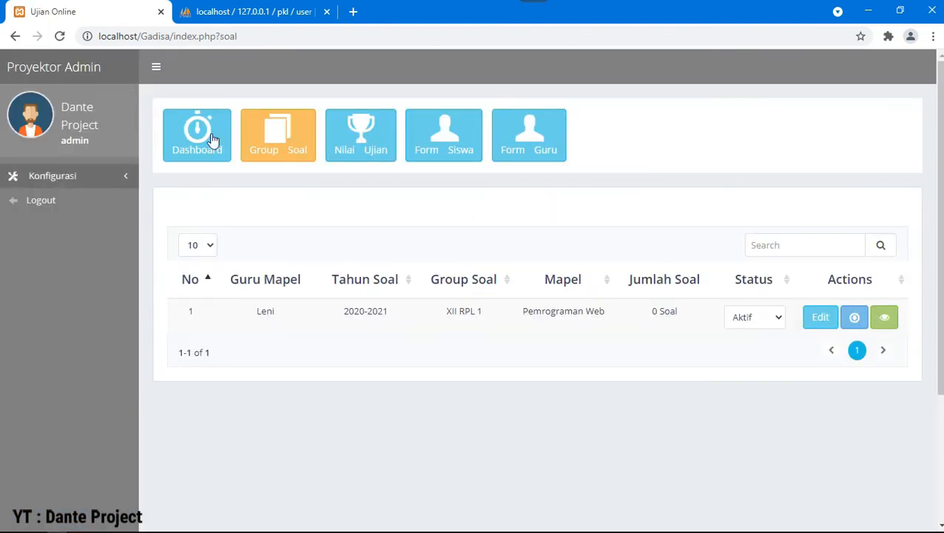
Step: Log out of admin, sign back in as the teacher and open Group Soal
left_click(86, 202)
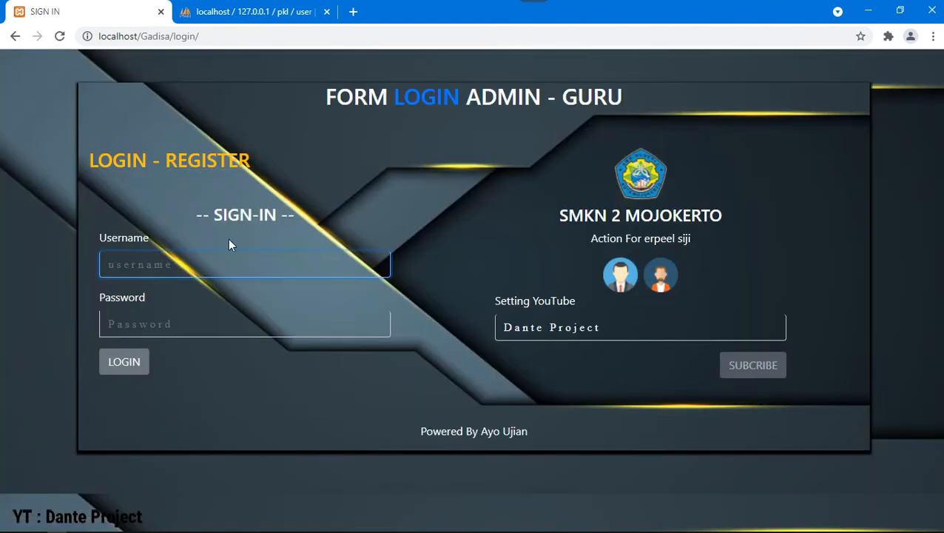
type("leni")
key("Tab")
type("•••")
left_click(124, 368)
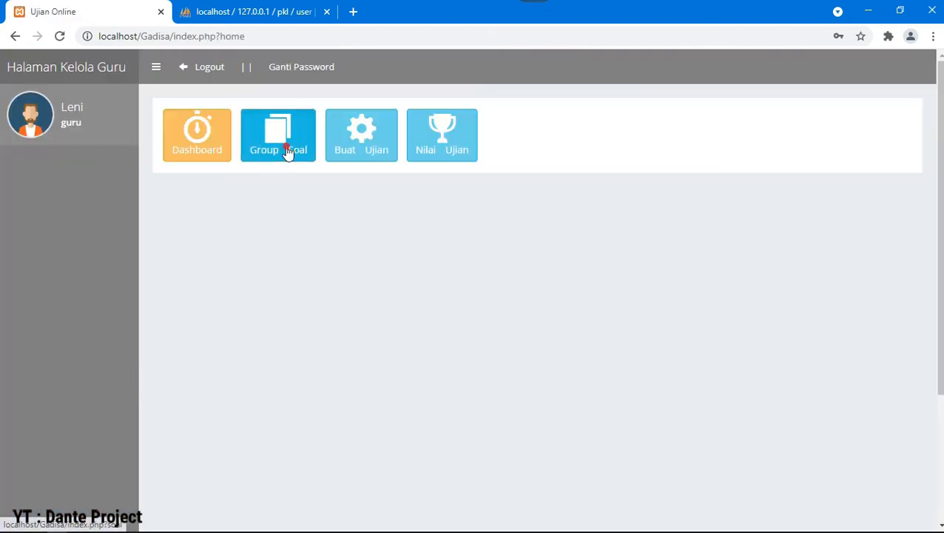
left_click(286, 145)
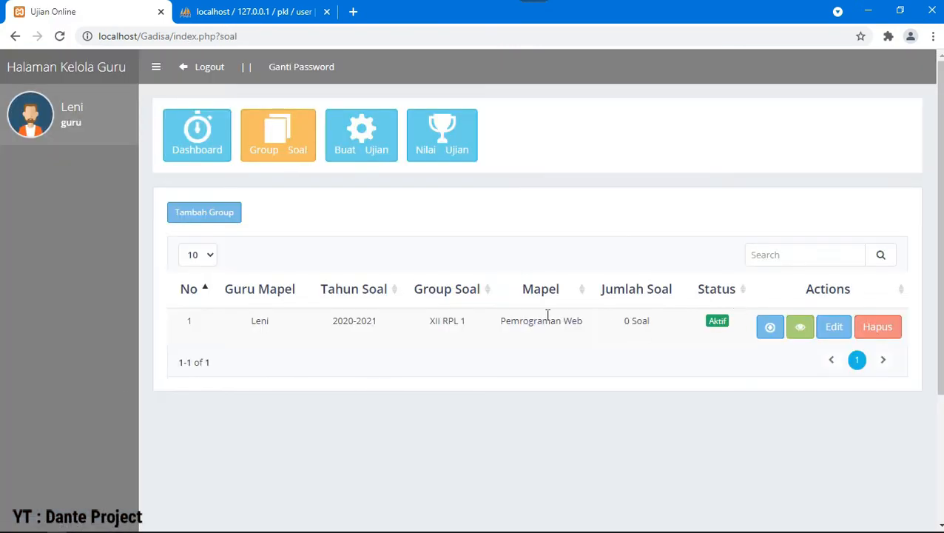
Step: Create an exam for group XII RPL 1 with 10 questions and a 1-minute duration
left_click(367, 134)
left_click(215, 213)
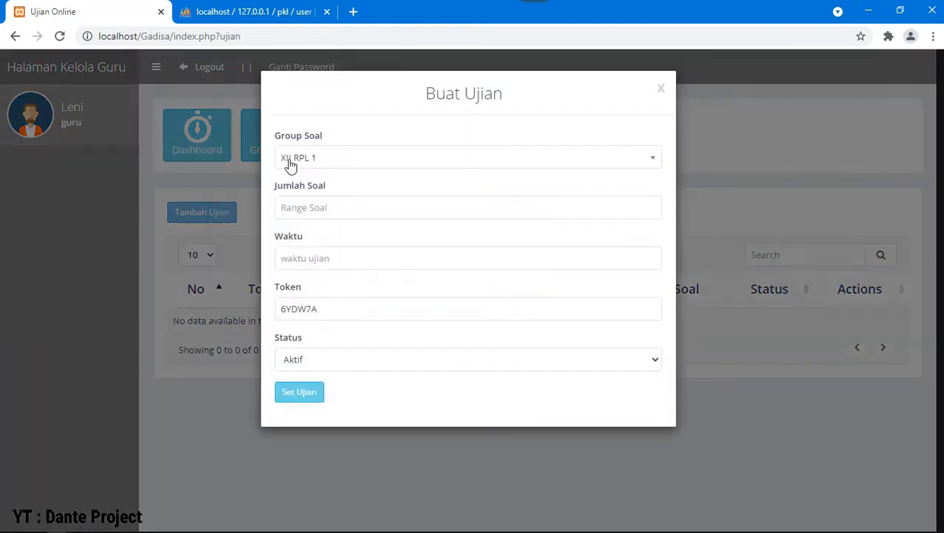
left_click(360, 161)
left_click(358, 160)
left_click(355, 208)
type("10")
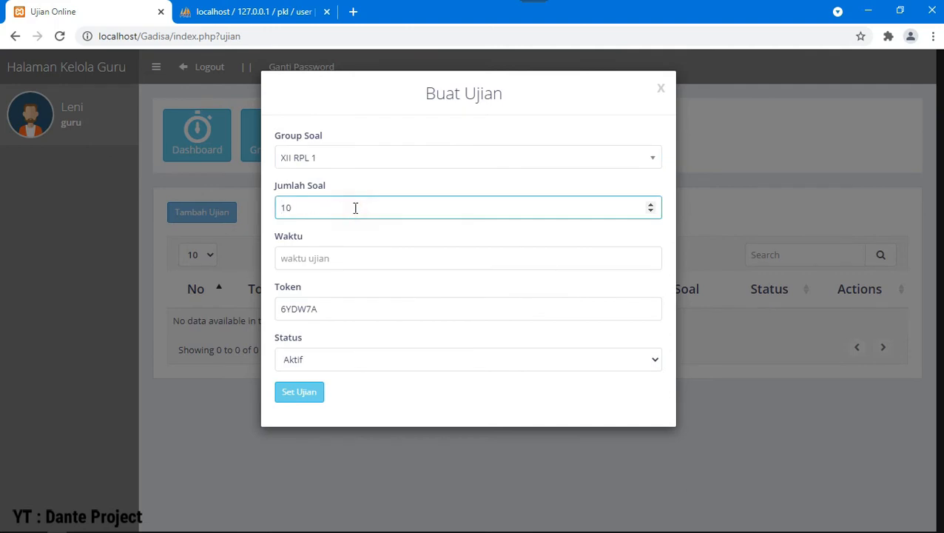
left_click(354, 257)
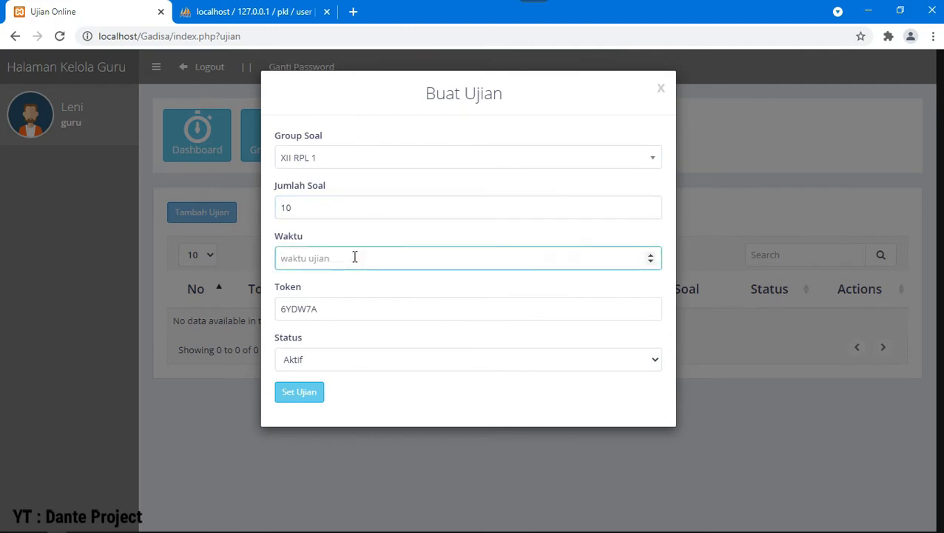
type("1")
left_click(354, 307)
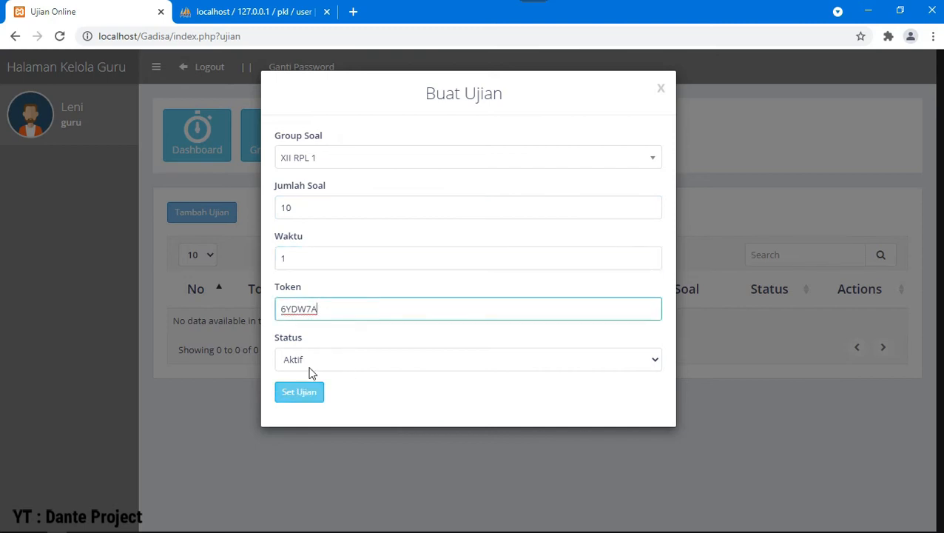
left_click(304, 398)
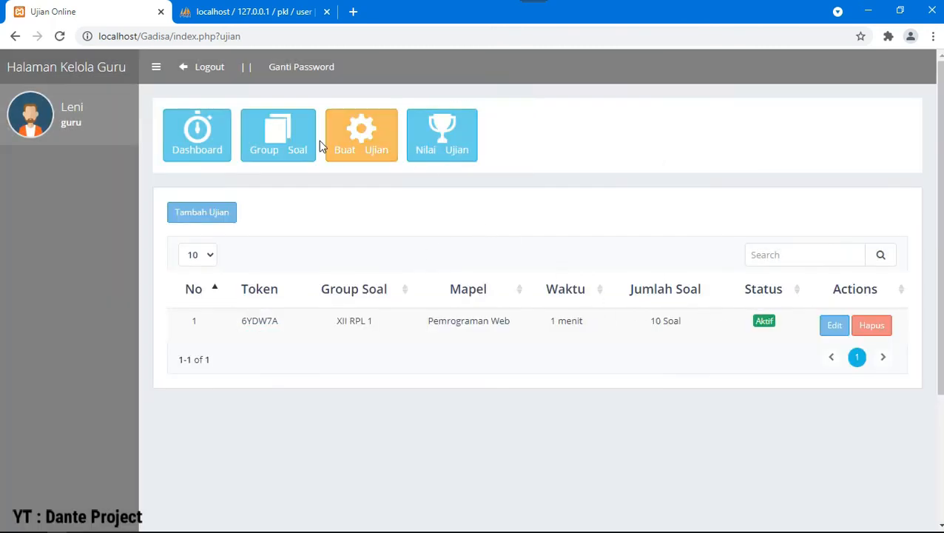
left_click(302, 146)
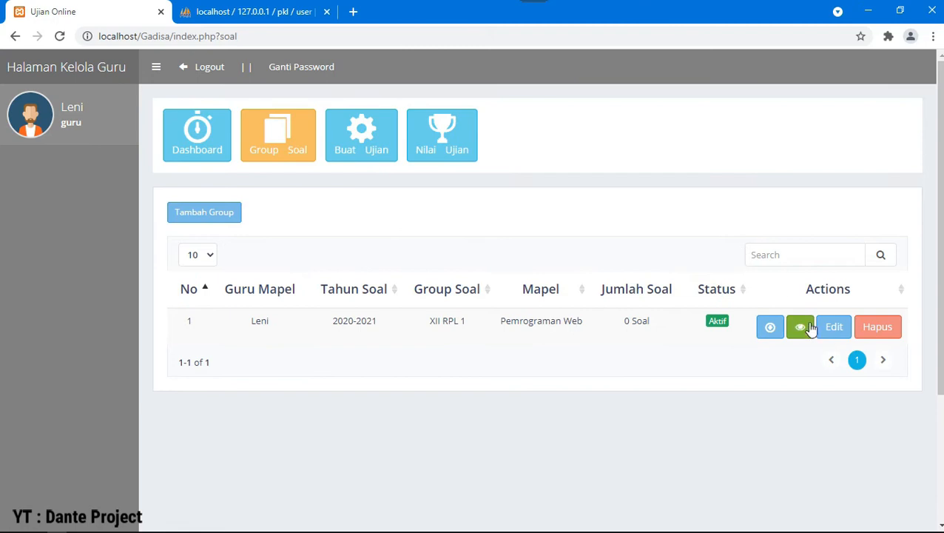
Step: Open XII RPL 1's questions, glance at the import form, and set the new-question count to 2
left_click(810, 332)
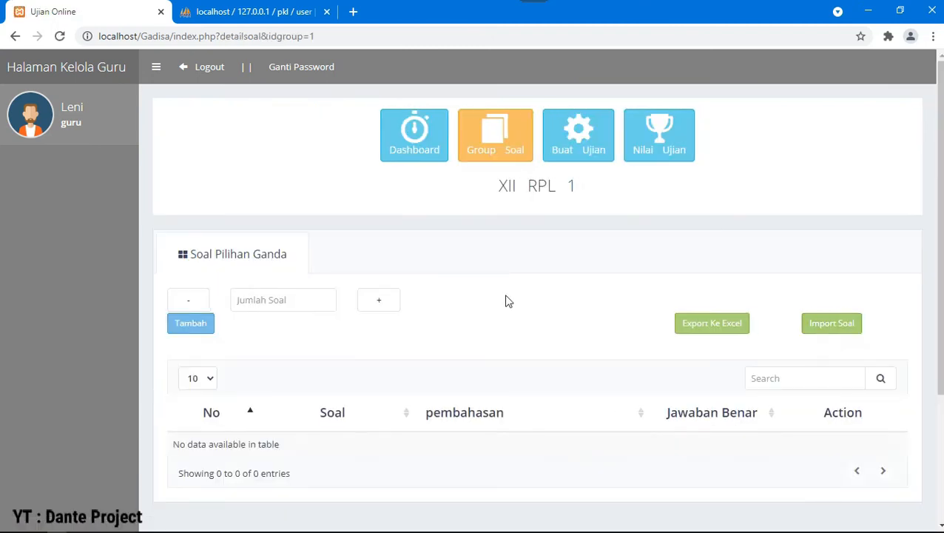
left_click(373, 310)
left_click(373, 310)
left_click(373, 309)
left_click(373, 309)
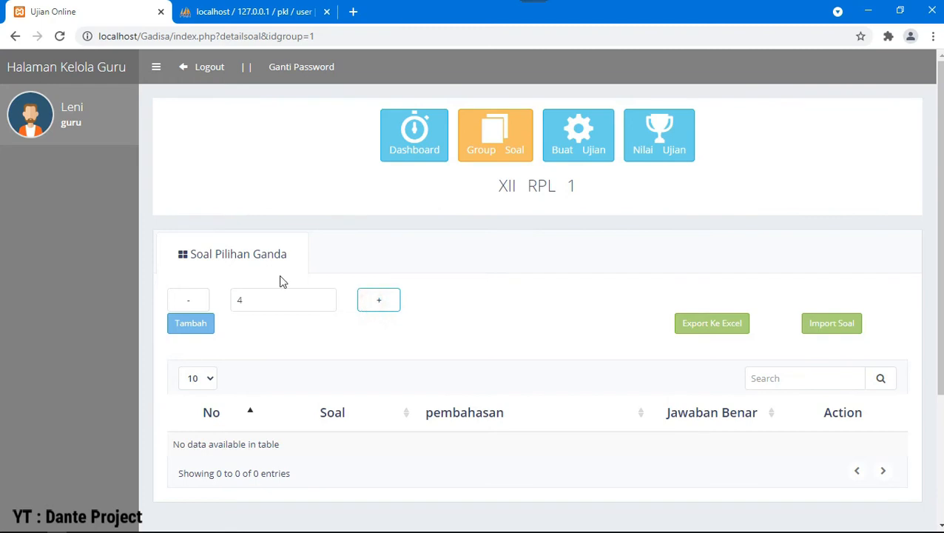
left_click(197, 300)
left_click(198, 300)
left_click(198, 300)
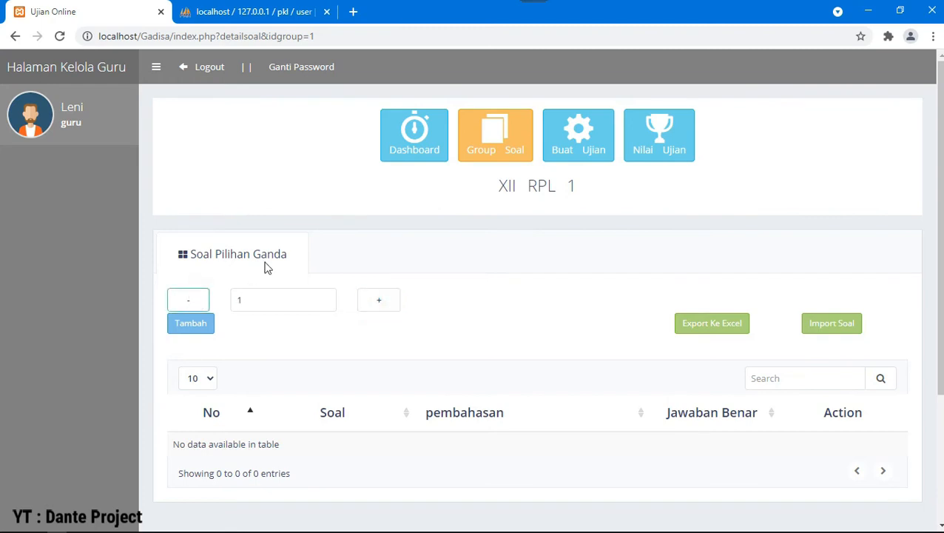
left_click(834, 328)
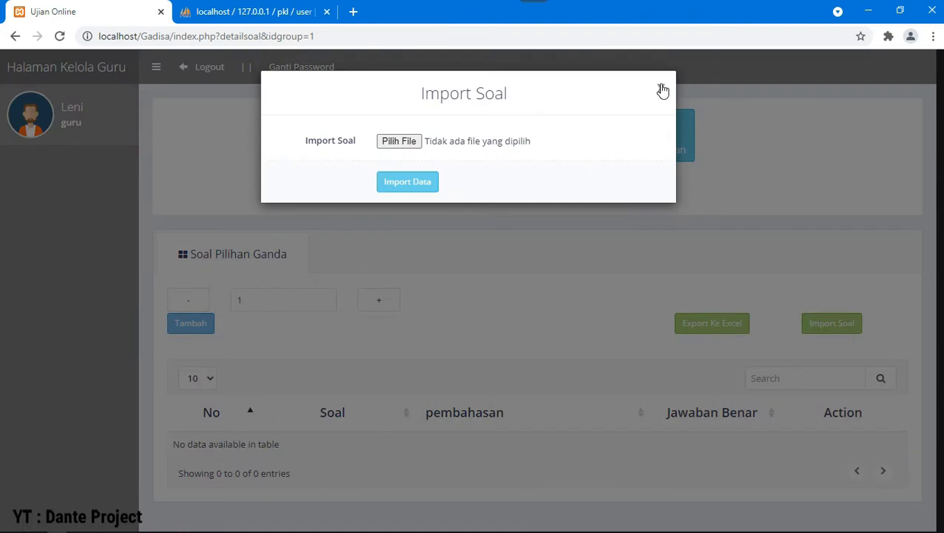
left_click(661, 88)
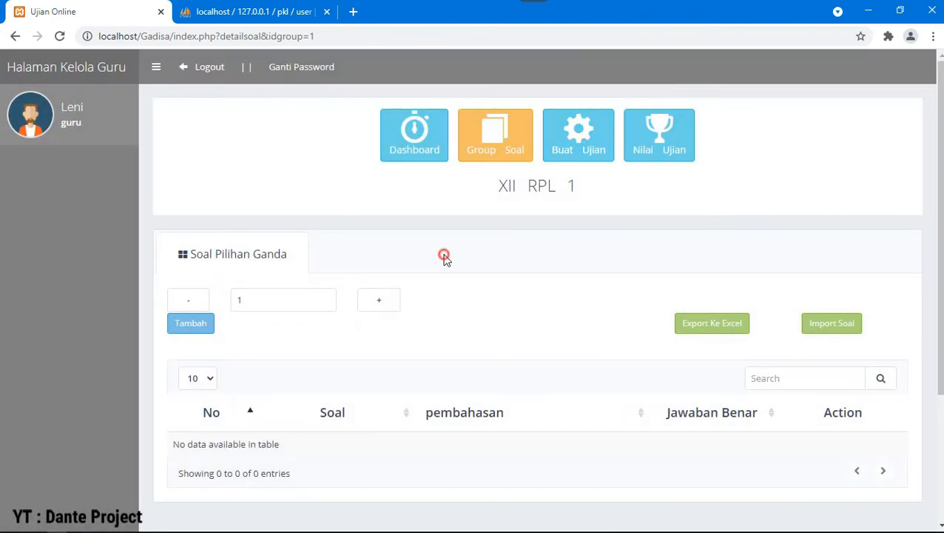
left_click(325, 297)
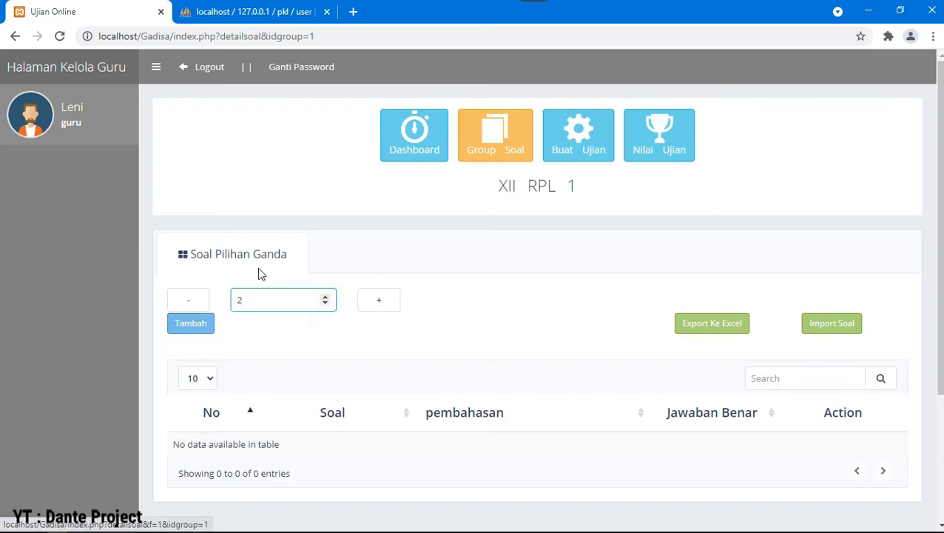
Step: Open the form for 2 new multiple-choice questions and look through both question blocks
left_click(200, 324)
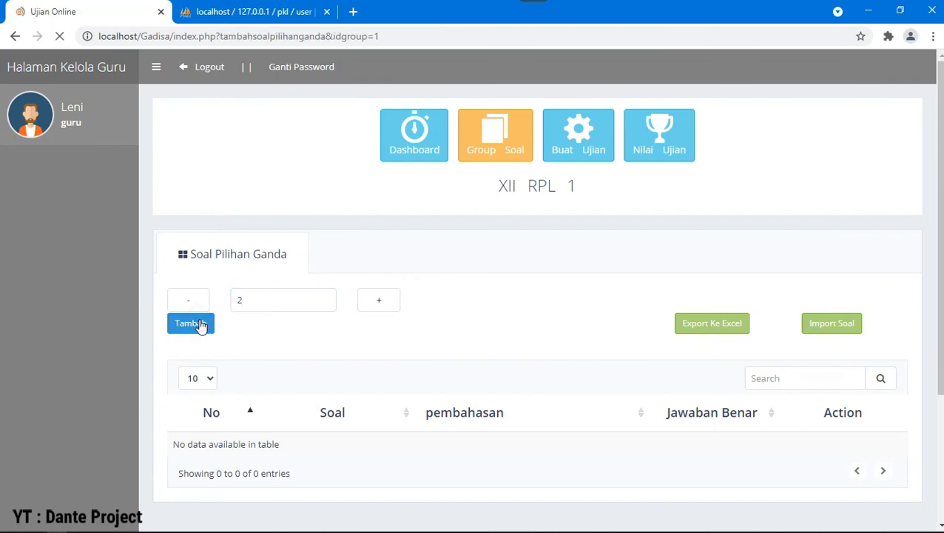
scroll(222, 281, "down", 1)
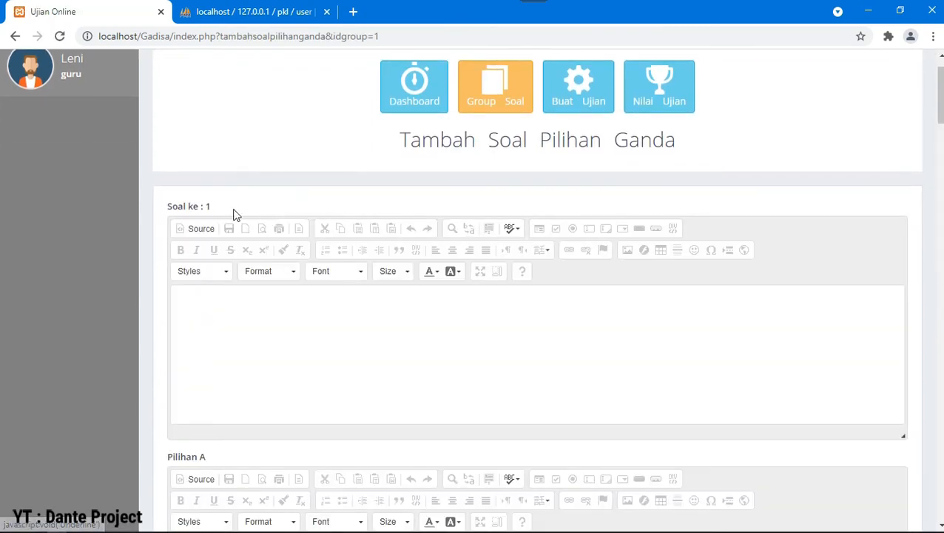
double_click(207, 208)
scroll(207, 211, "down", 20)
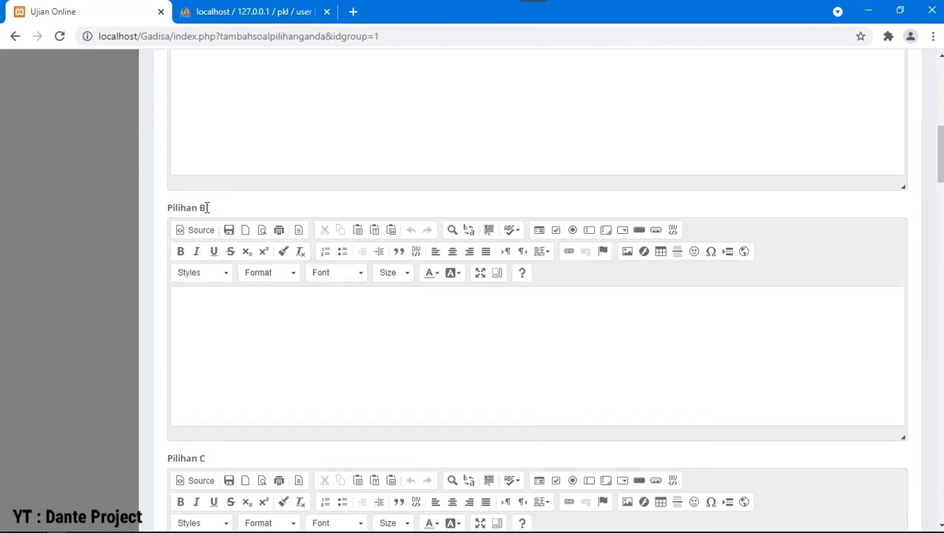
scroll(222, 229, "down", 3)
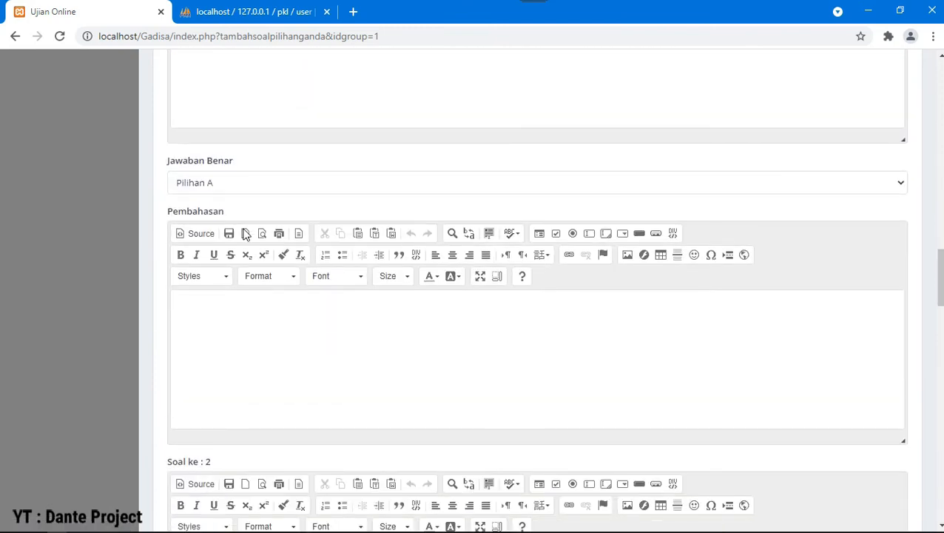
double_click(208, 278)
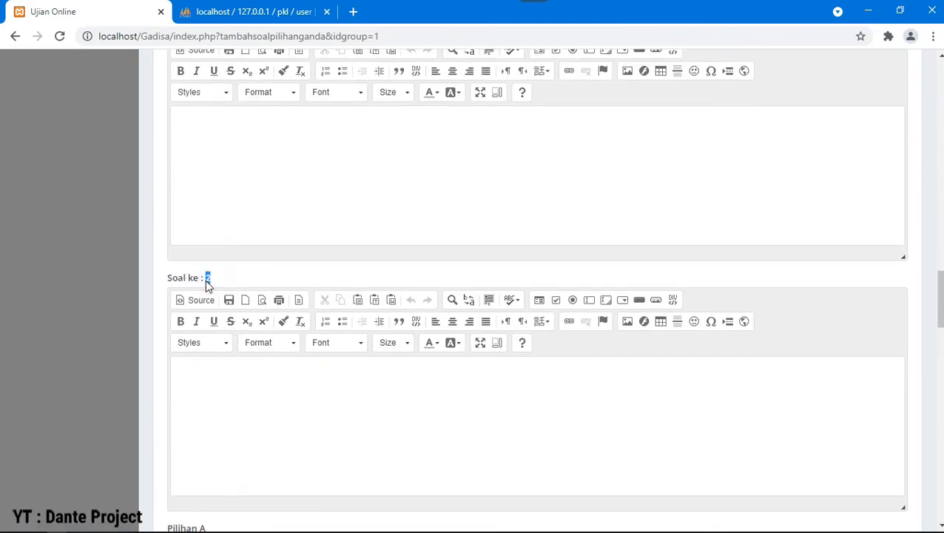
scroll(206, 280, "down", 20)
scroll(207, 280, "up", 12)
Step: Go back to the question list and reload the page
left_click(15, 35)
left_click(154, 36)
key("Return")
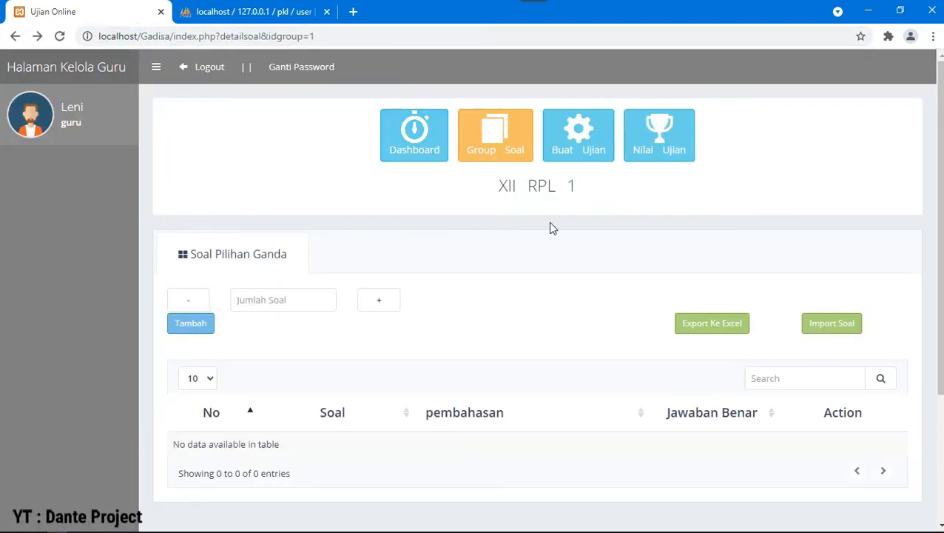
Step: Import the Soal JAVA file from the Import Soal folder into XII RPL 1
left_click(841, 323)
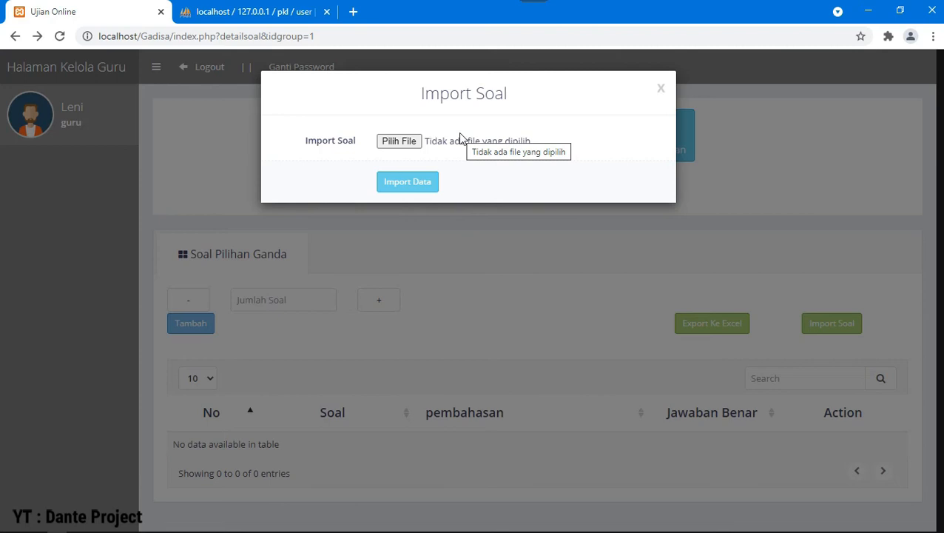
left_click(413, 144)
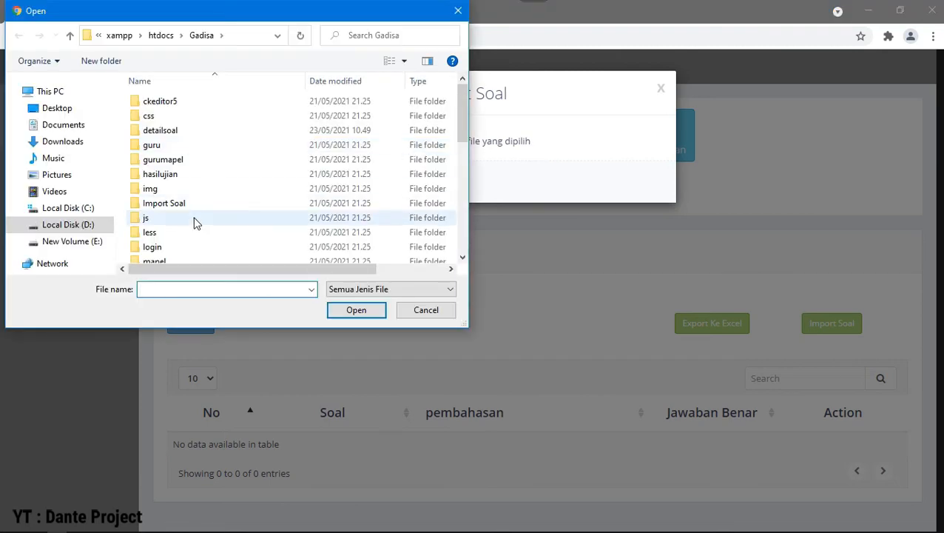
double_click(171, 203)
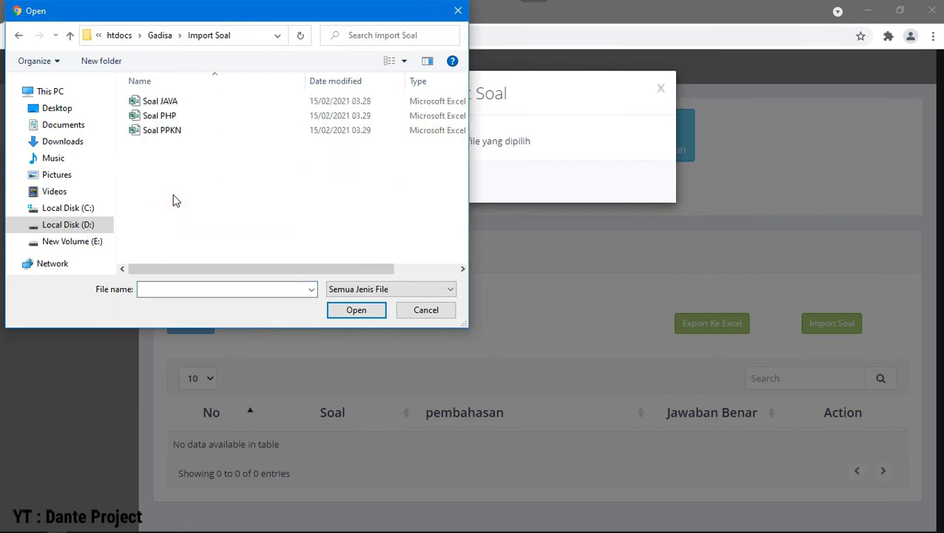
left_click(178, 108)
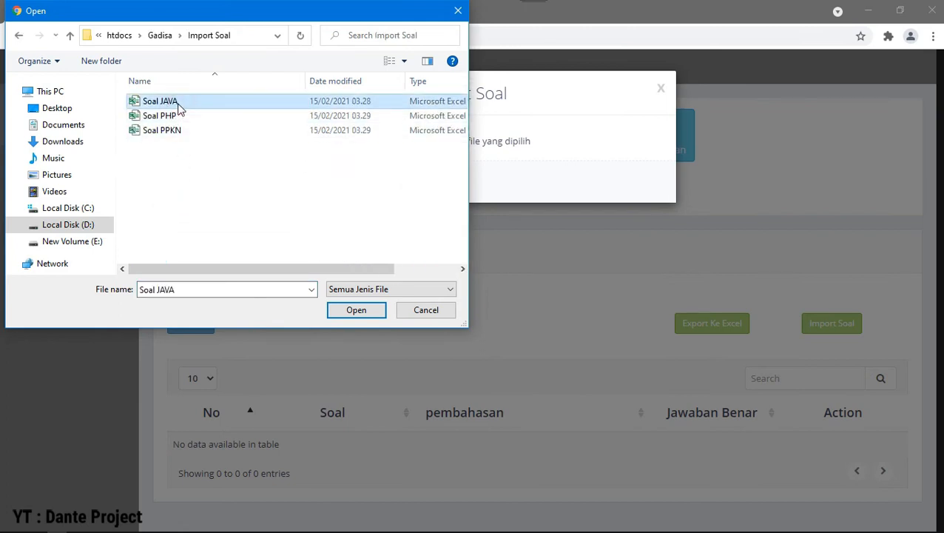
left_click(380, 311)
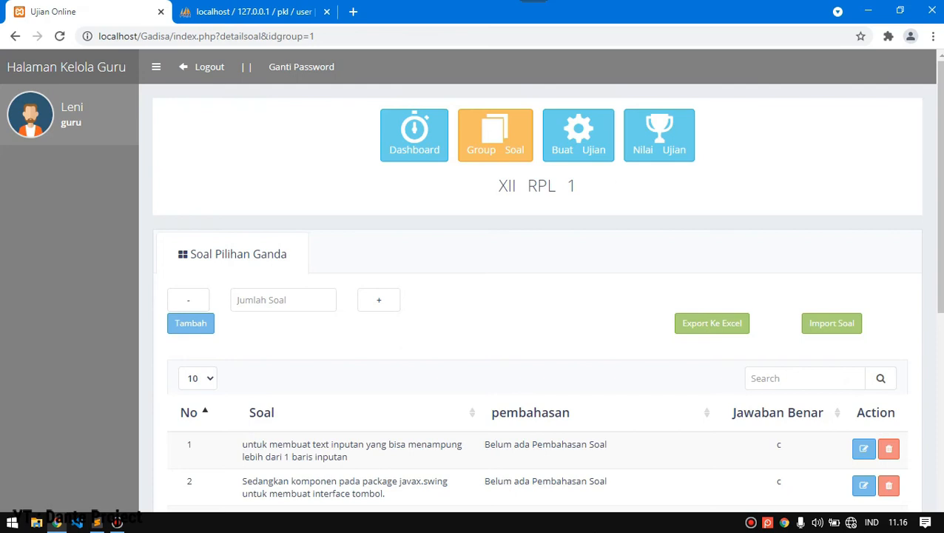
Step: Check the imported questions total 45, then open the Buat Ujian exam list
scroll(741, 375, "down", 5)
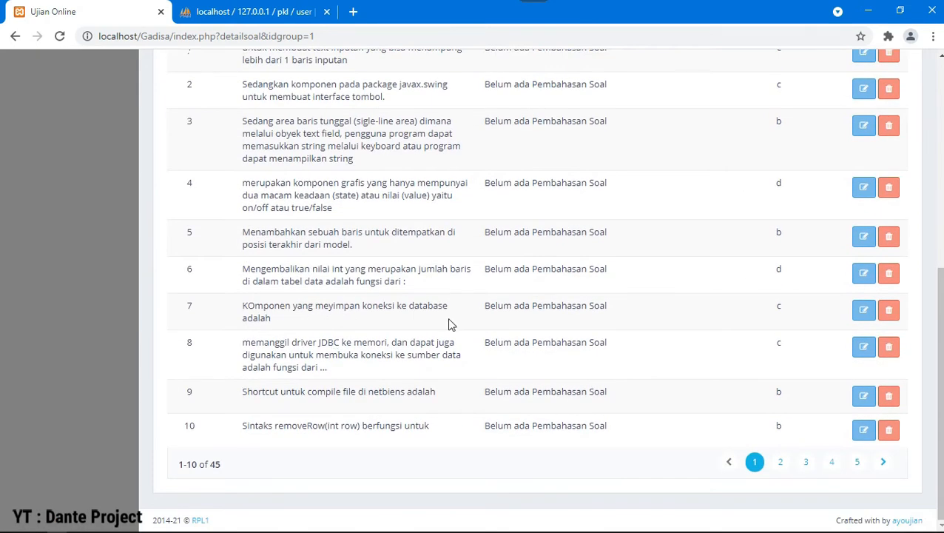
left_click_drag(427, 423, 366, 426)
left_click_drag(432, 389, 368, 392)
scroll(343, 398, "up", 5)
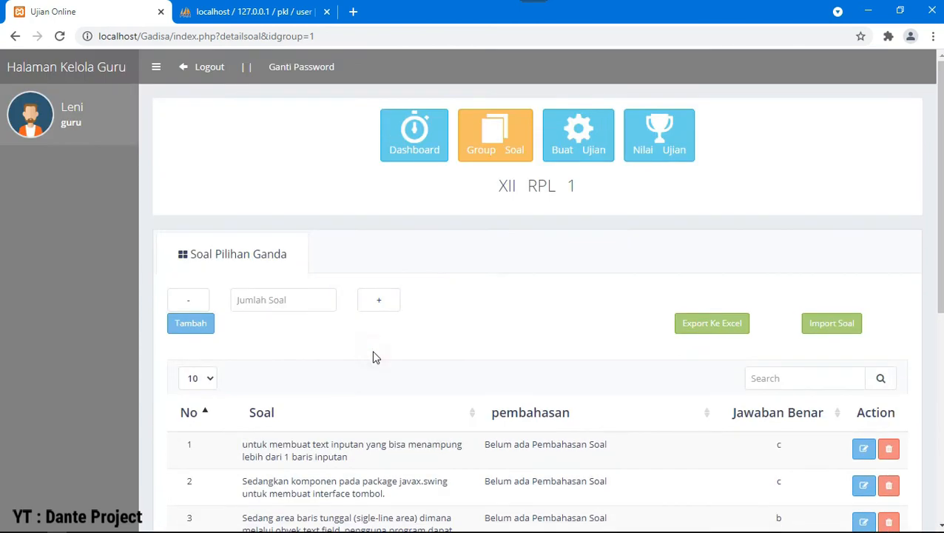
scroll(428, 332, "down", 5)
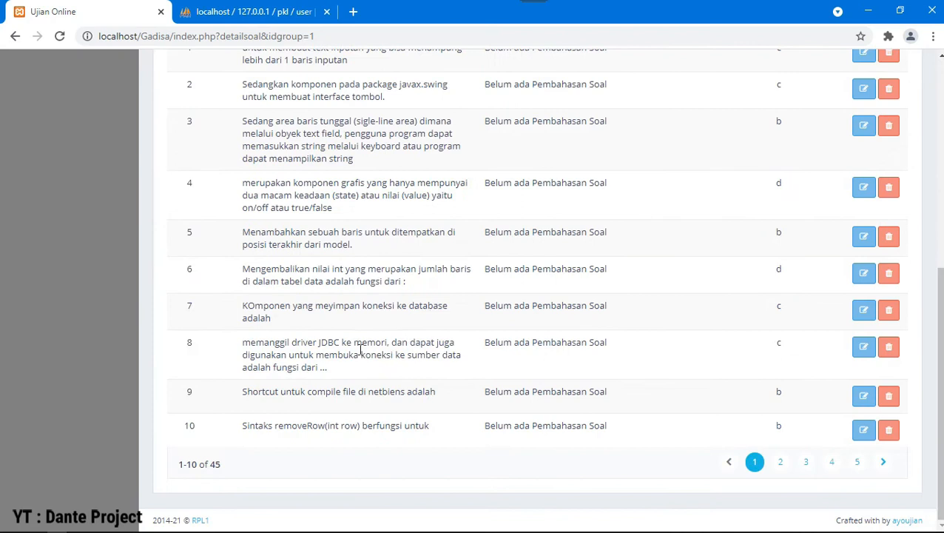
left_click_drag(222, 465, 210, 467)
left_click(288, 419)
scroll(289, 415, "up", 5)
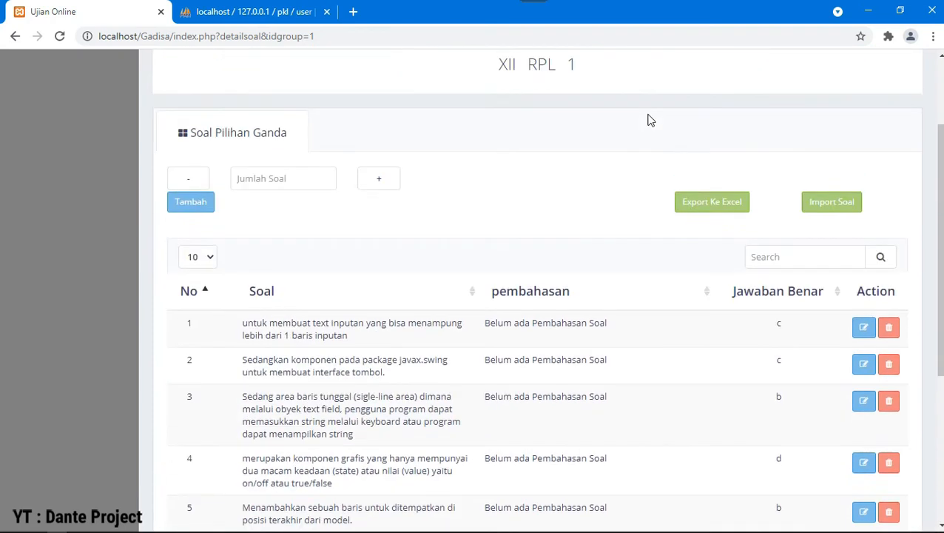
left_click(584, 101)
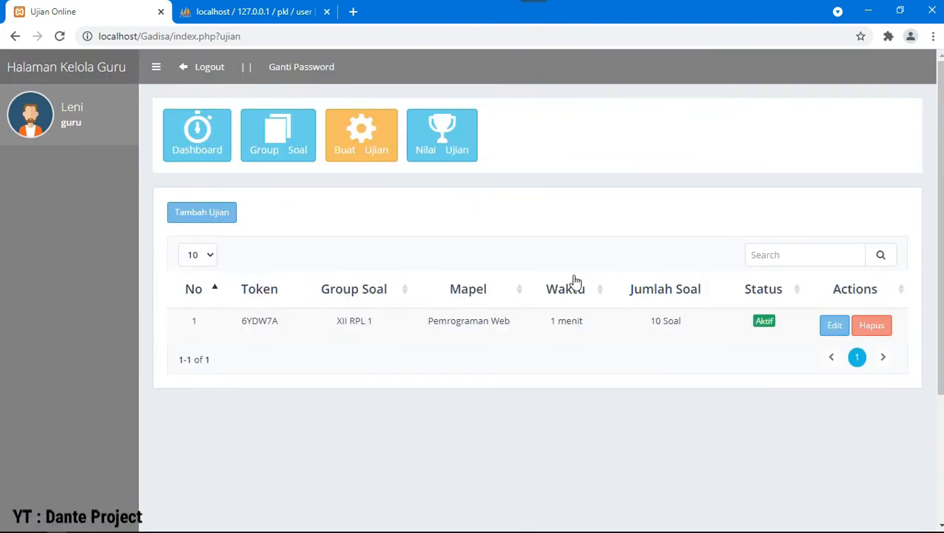
left_click_drag(688, 325, 657, 325)
left_click(652, 326)
left_click_drag(512, 324, 415, 324)
double_click(266, 323)
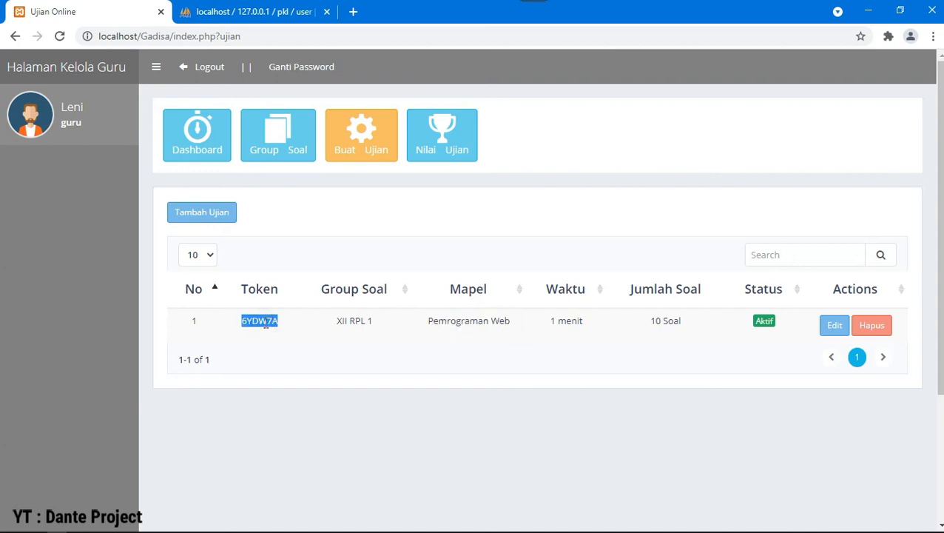
left_click(681, 322)
left_click_drag(681, 323, 655, 325)
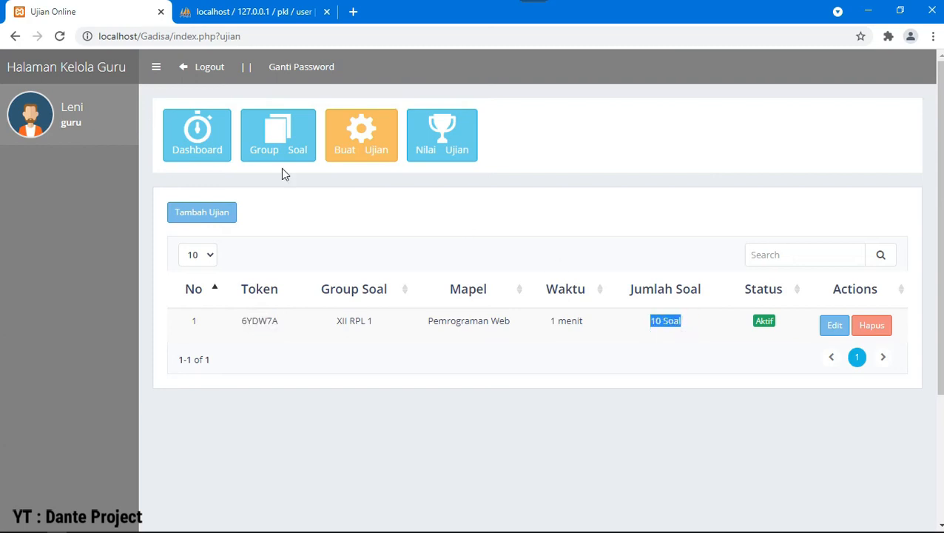
left_click(281, 148)
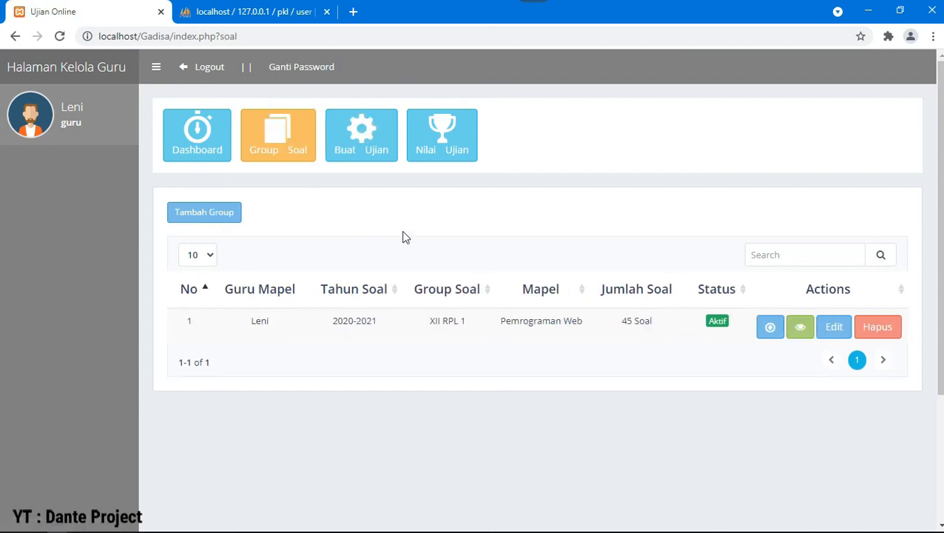
left_click(803, 330)
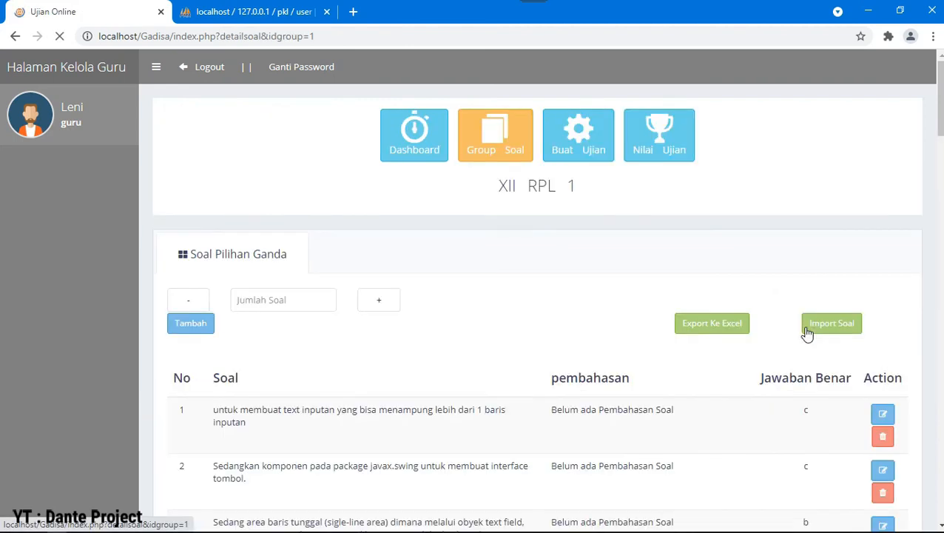
scroll(312, 383, "down", 5)
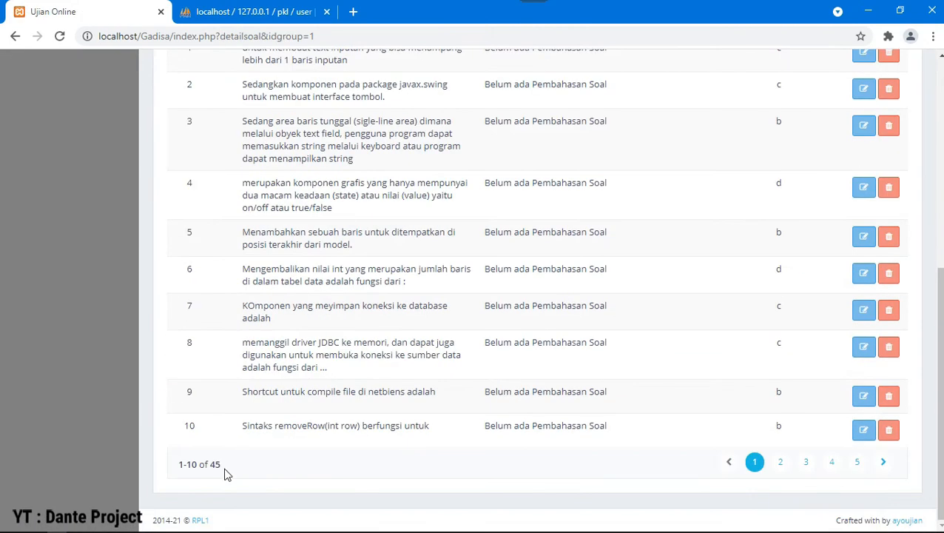
scroll(260, 409, "up", 5)
left_click(590, 159)
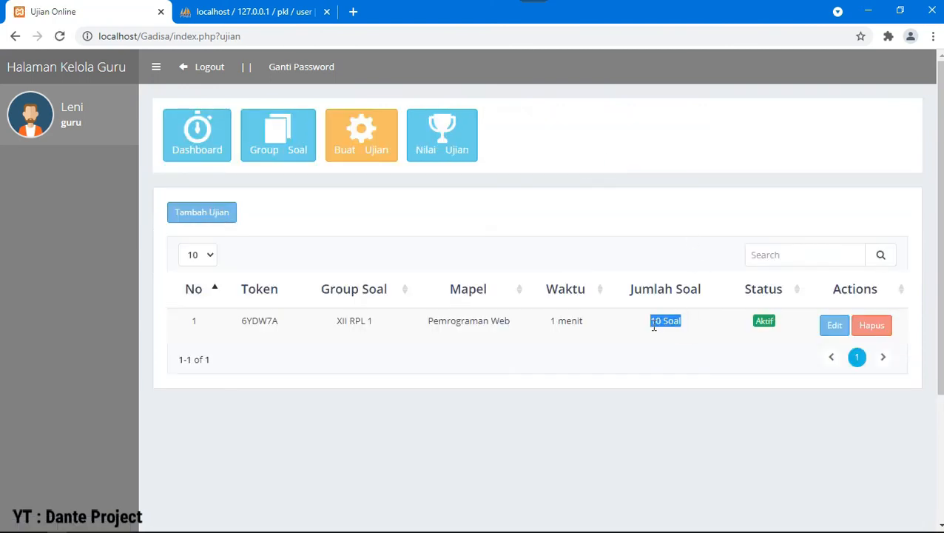
Step: Change the XII RPL 1 exam's Jumlah Soal from 10 to 20 and save it with Set Ujian
left_click(834, 325)
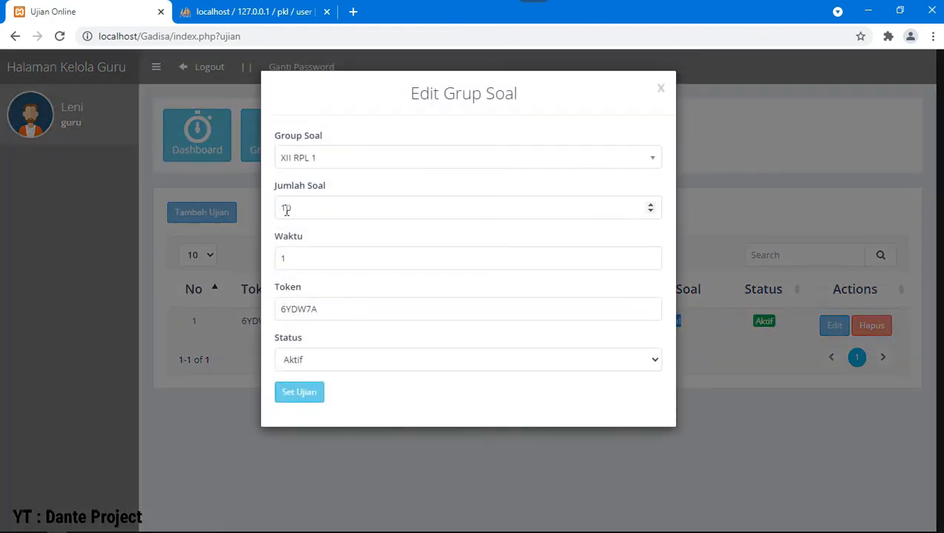
left_click(286, 210)
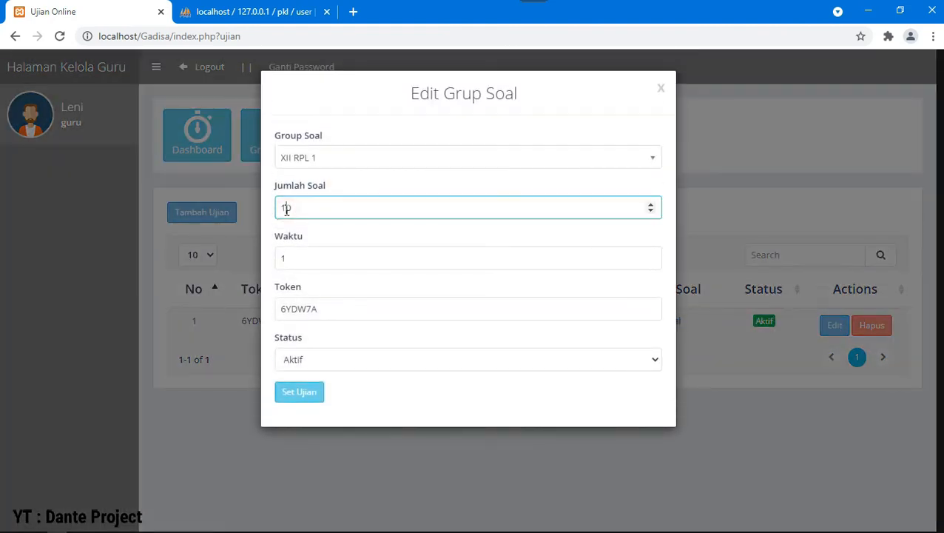
left_click(312, 396)
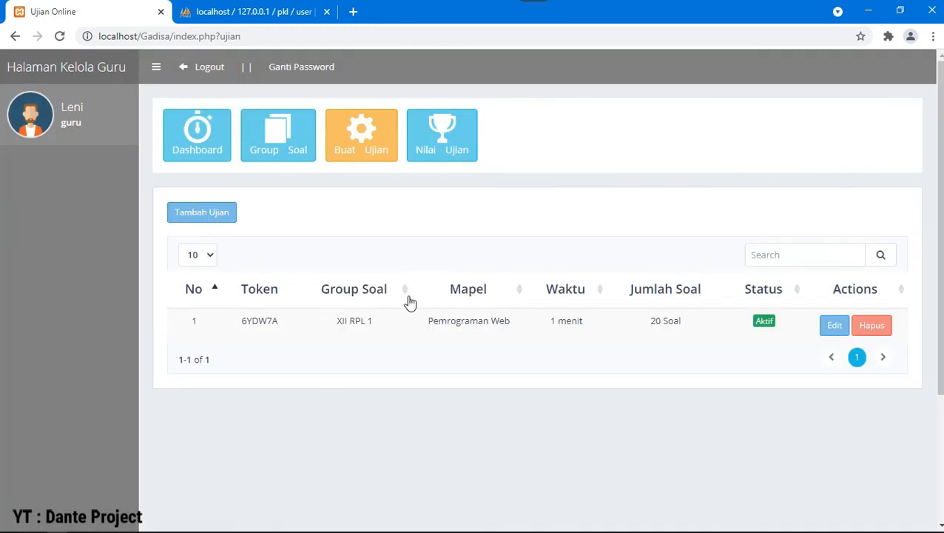
Step: Check the Group Soal list showing the 45-question group, then return to Buat Ujian
left_click(293, 135)
scroll(379, 315, "down", 1)
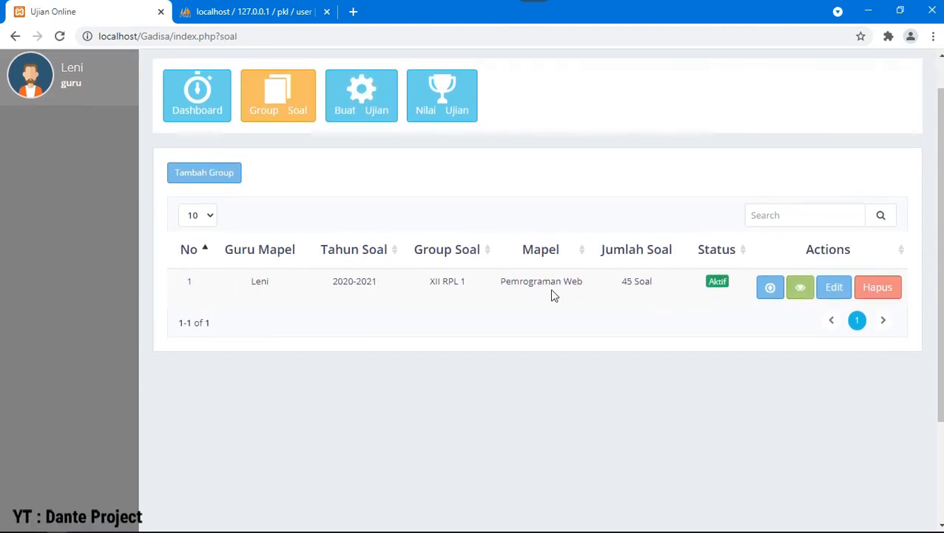
double_click(648, 283)
left_click(609, 289)
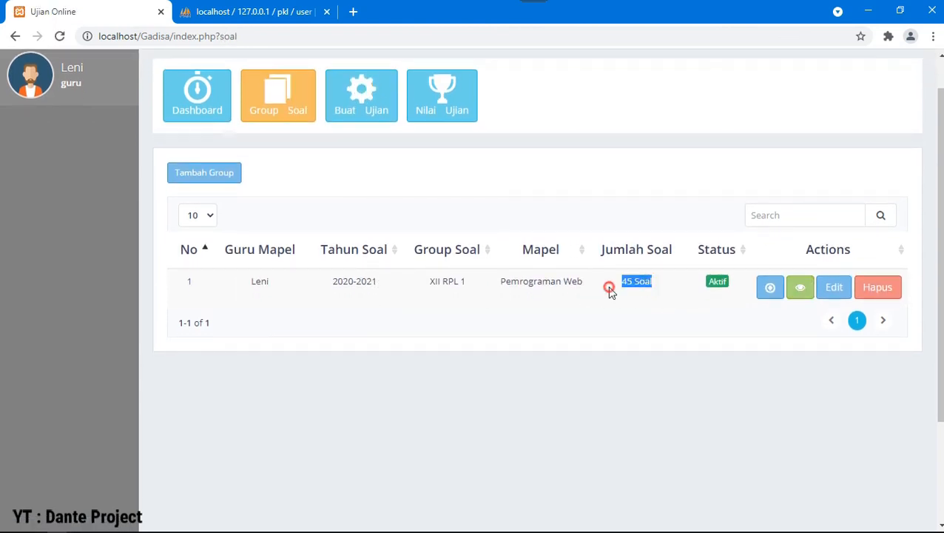
left_click(340, 102)
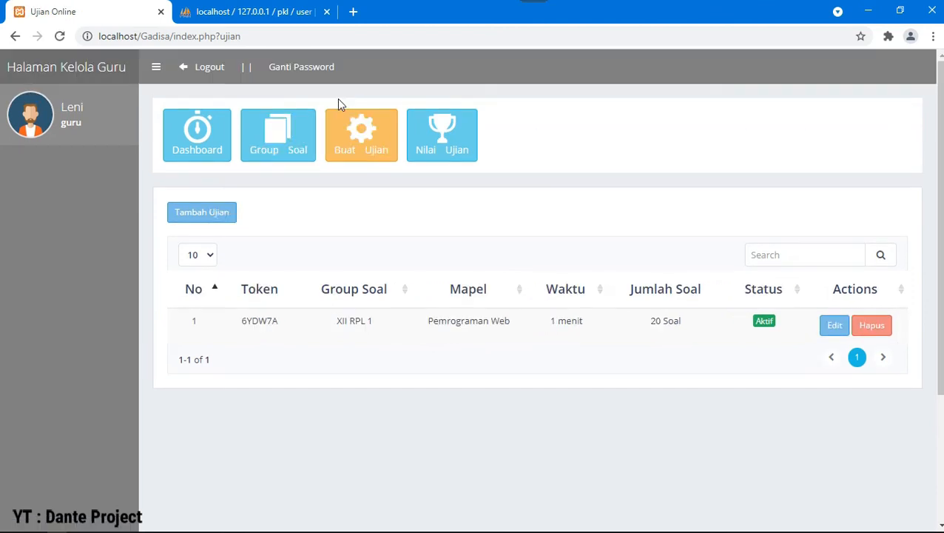
double_click(273, 321)
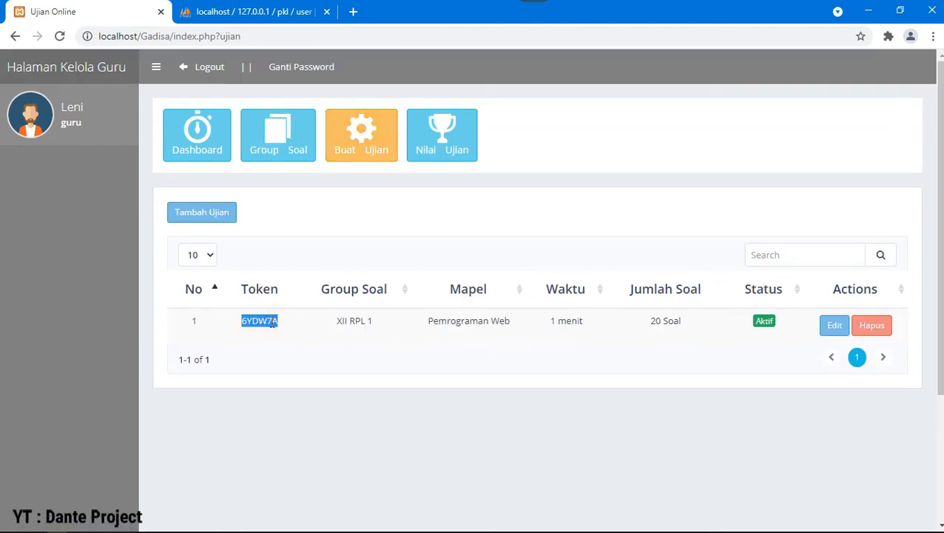
right_click(273, 321)
left_click(293, 331)
Step: Connect to the M5 2 Wi-Fi network
left_click(850, 522)
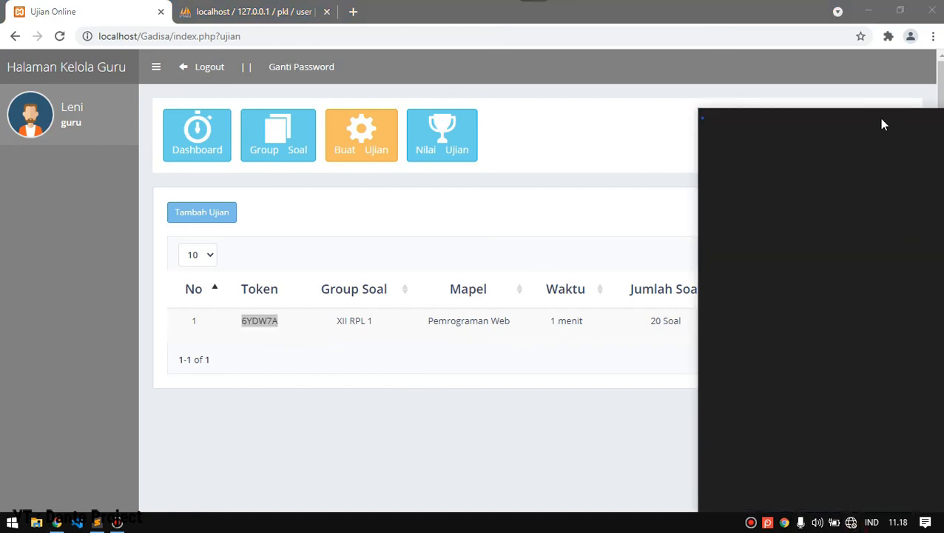
left_click(866, 149)
left_click(885, 227)
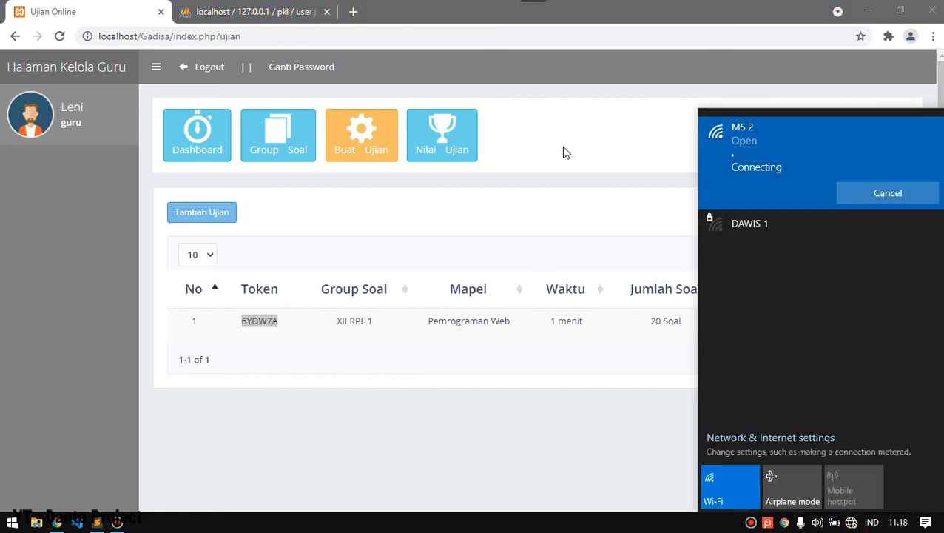
Step: Log out of the teacher account and open the student 'siswa' login page
left_click(201, 68)
double_click(185, 35)
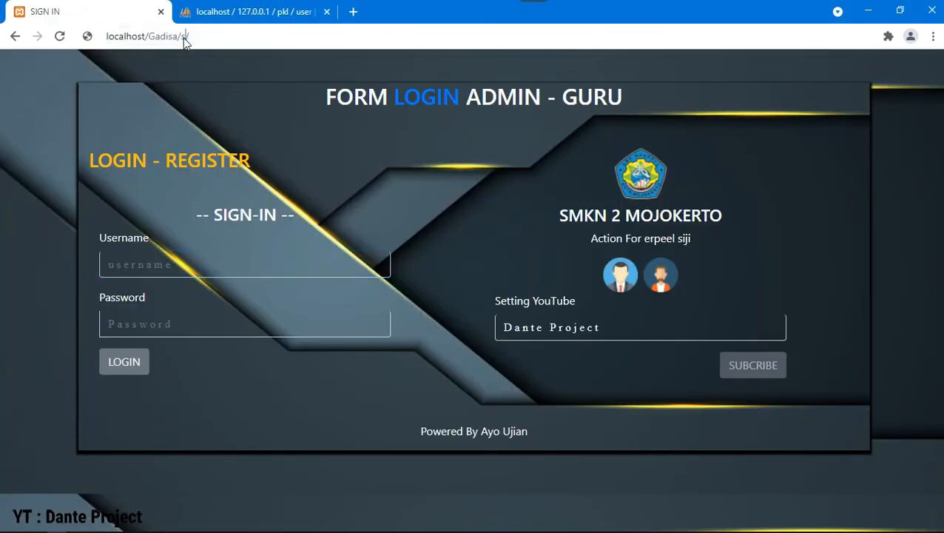
type("siswa/")
key("Return")
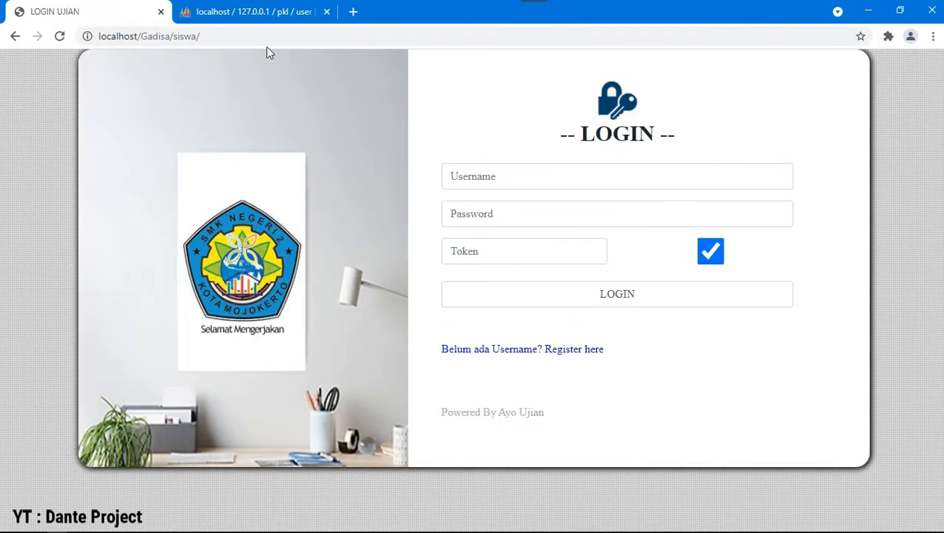
left_click(497, 177)
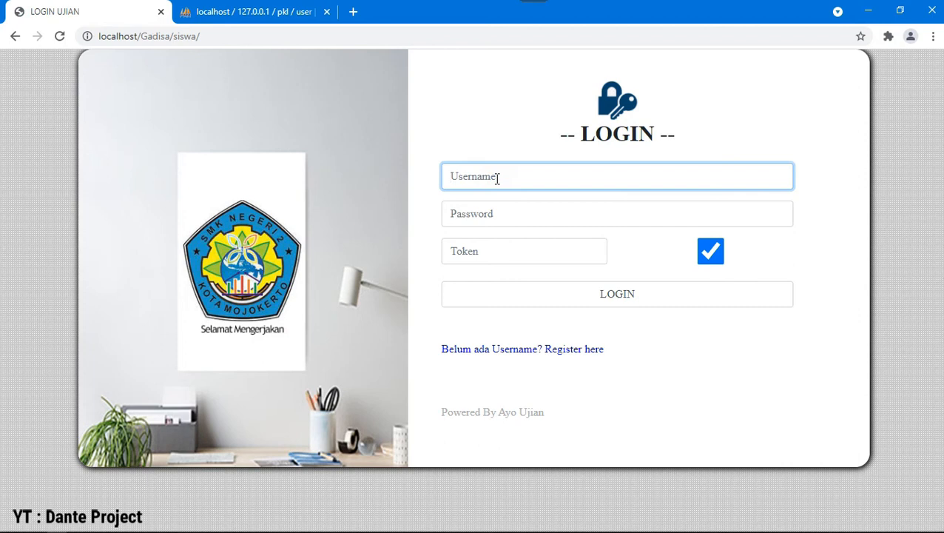
type("danitrisna")
key("Tab")
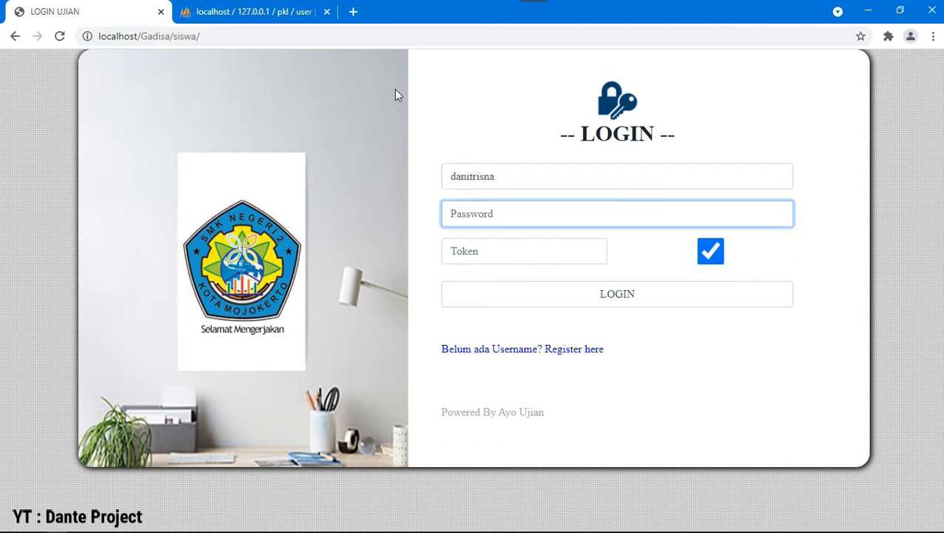
left_click(261, 11)
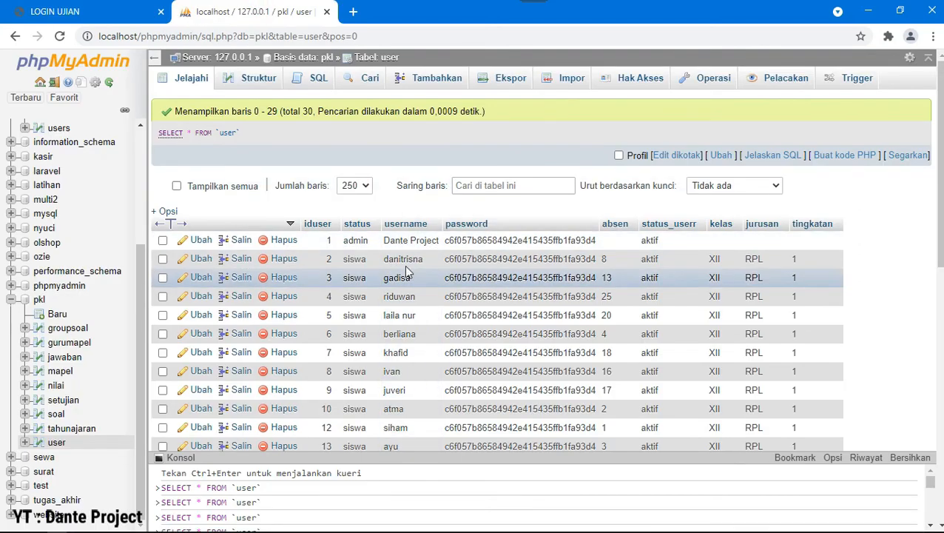
left_click(84, 9)
type("1")
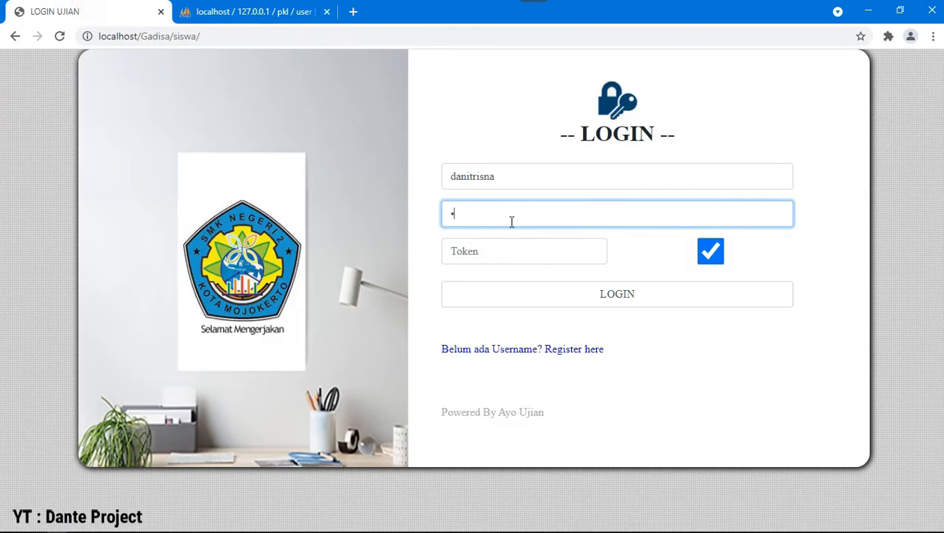
left_click(509, 259)
key("ctrl+v")
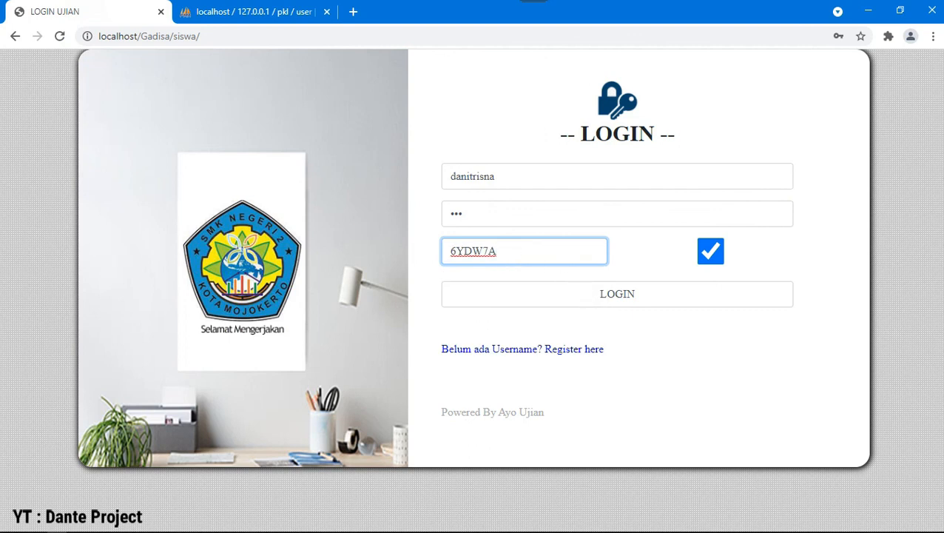
left_click(609, 302)
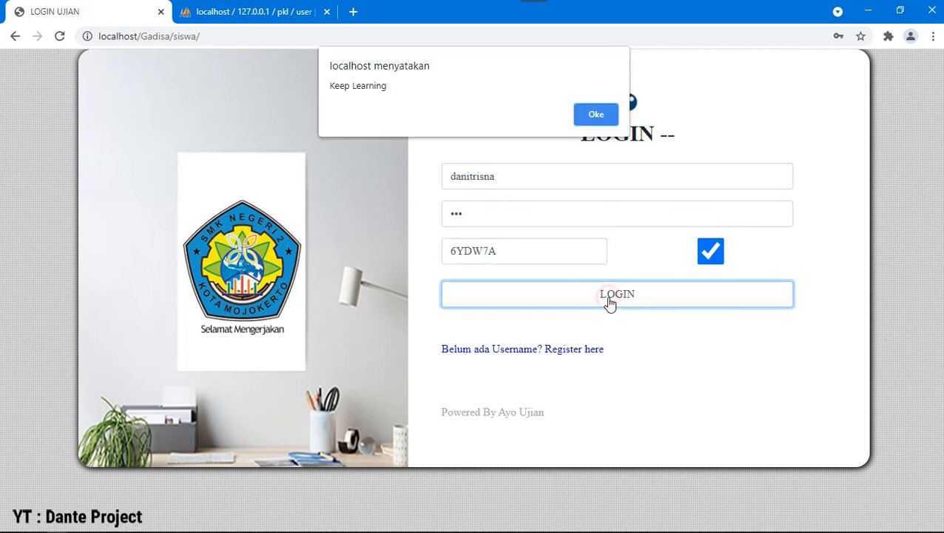
left_click(591, 114)
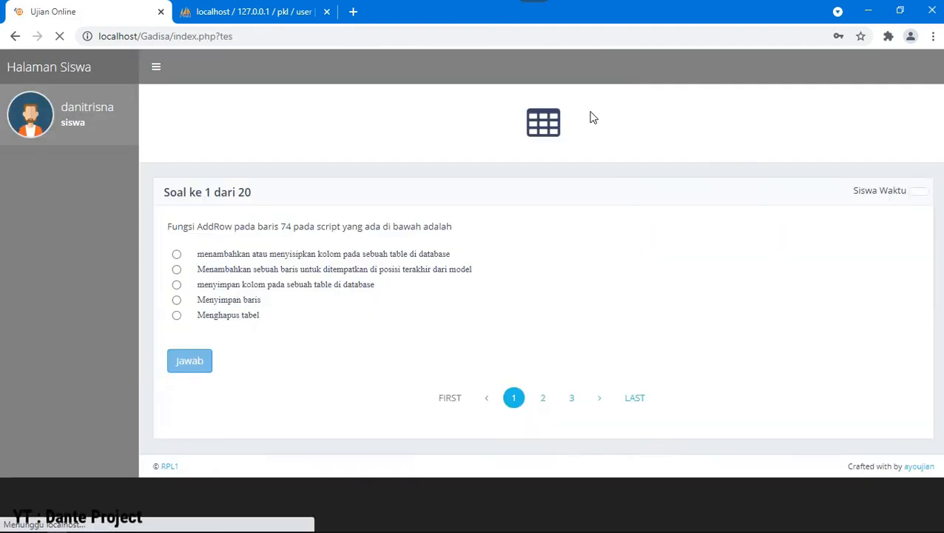
Step: Answer question 1 with the first option and submit it with Jawab
left_click(176, 254)
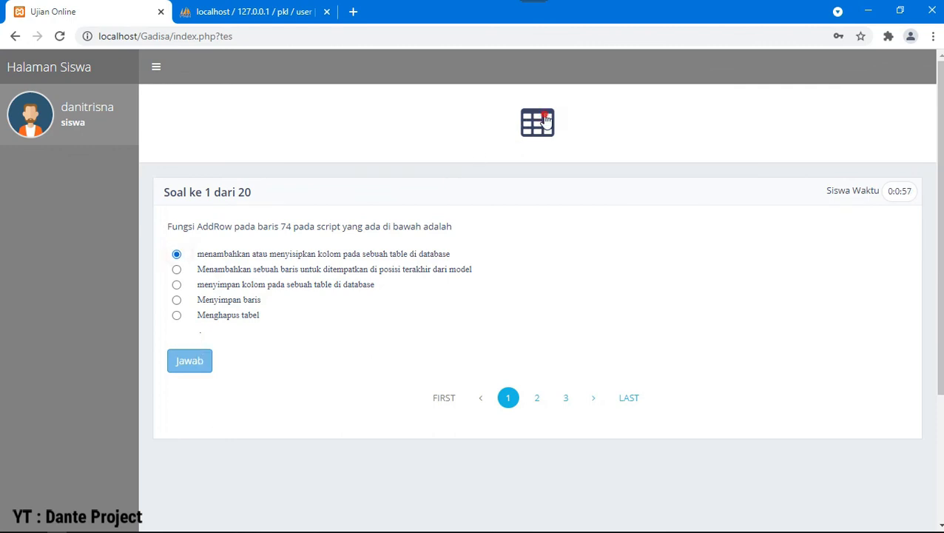
left_click(544, 121)
left_click(146, 330)
left_click(190, 366)
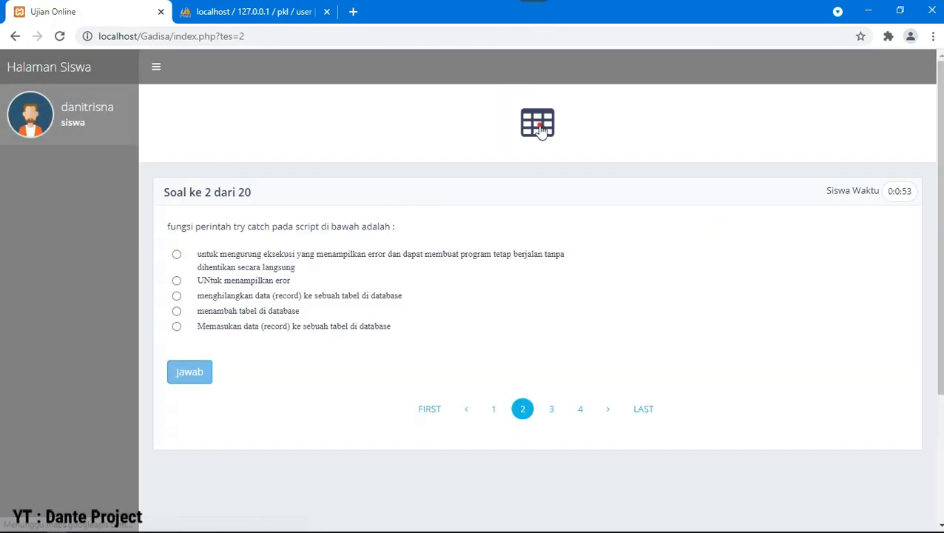
Step: Jump from question 20 back through 19 and 18 to 16, and answer 'menampilkan data'
left_click(540, 124)
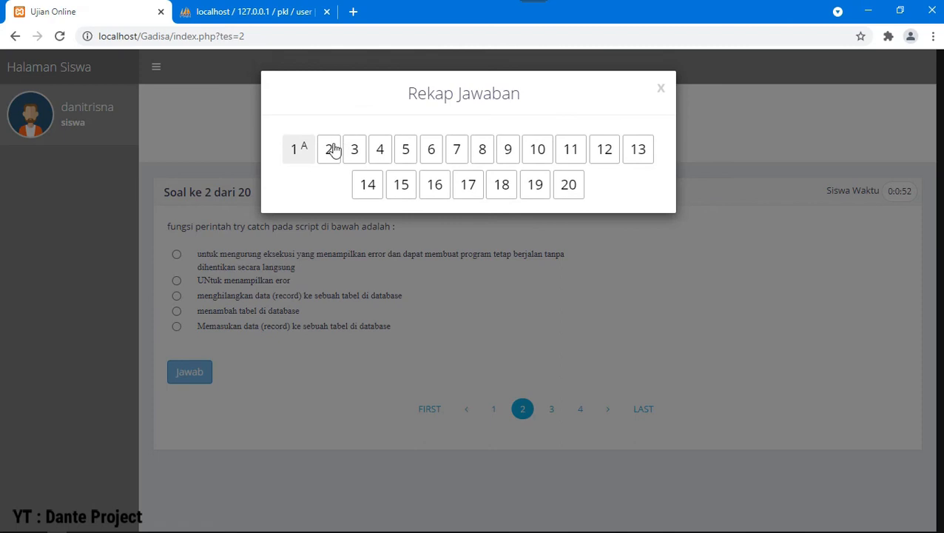
left_click(567, 189)
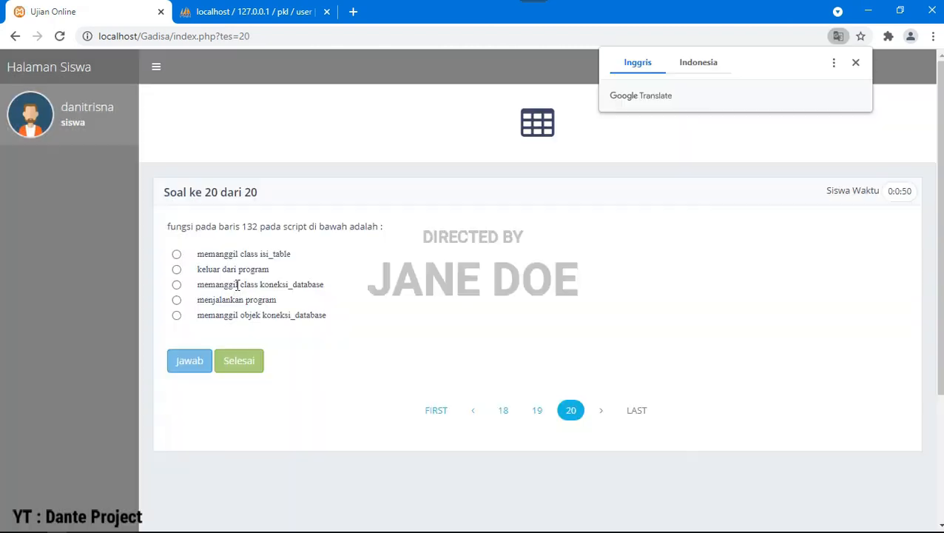
left_click(473, 411)
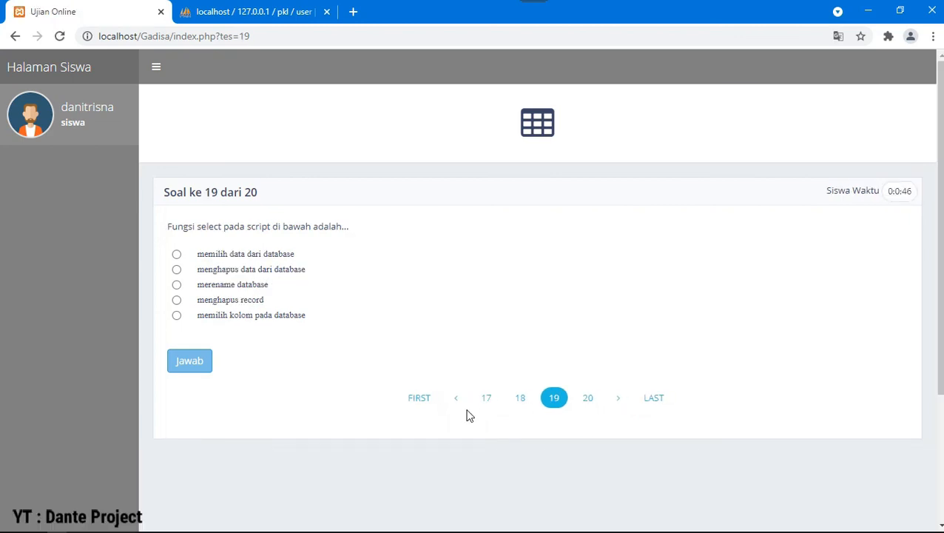
left_click(460, 409)
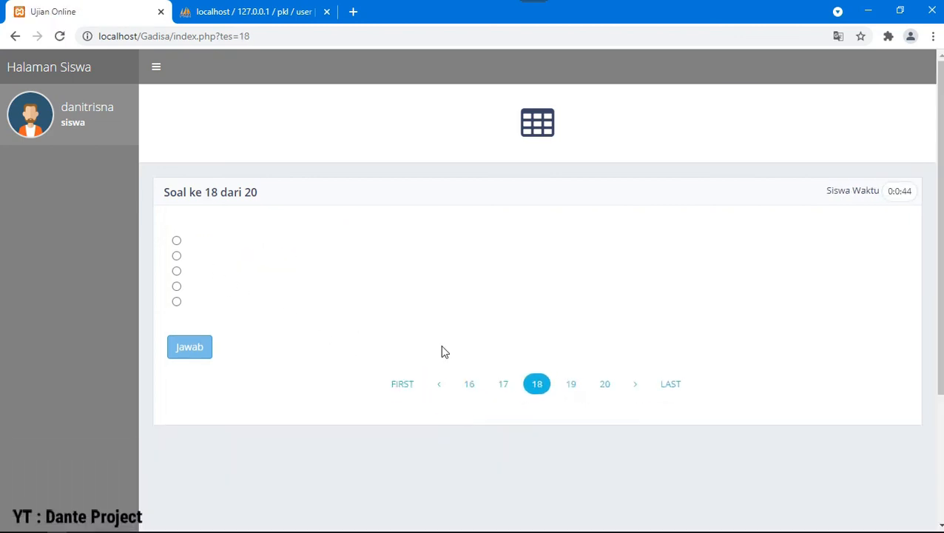
left_click(470, 384)
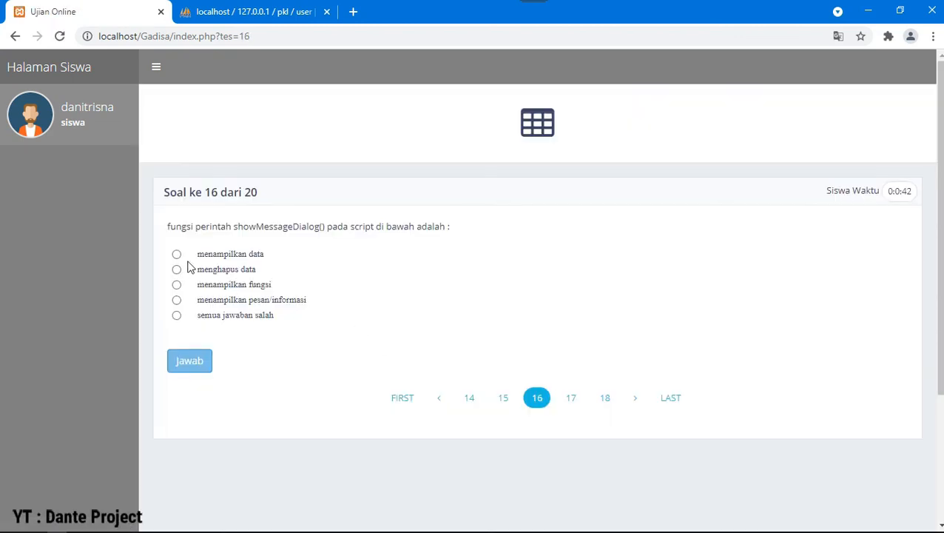
left_click(176, 254)
left_click(205, 372)
left_click(539, 127)
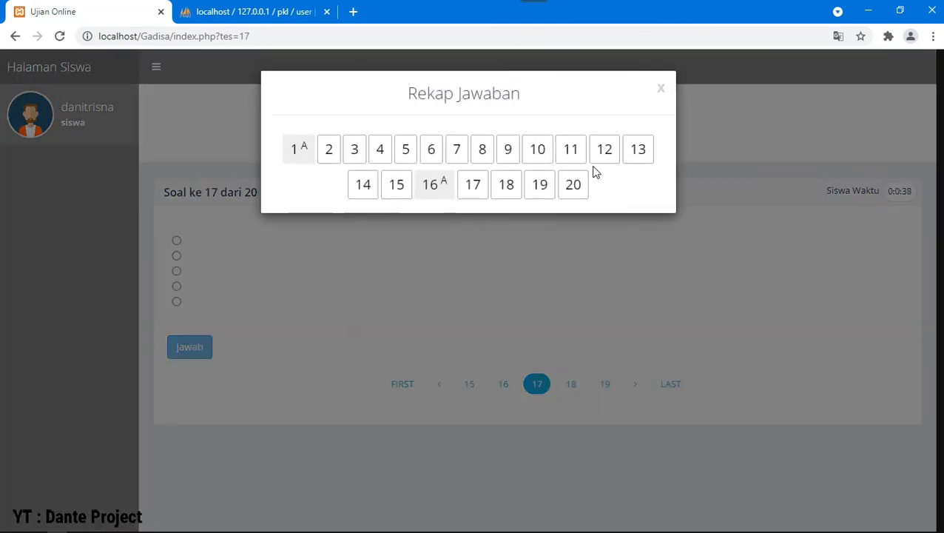
left_click(740, 182)
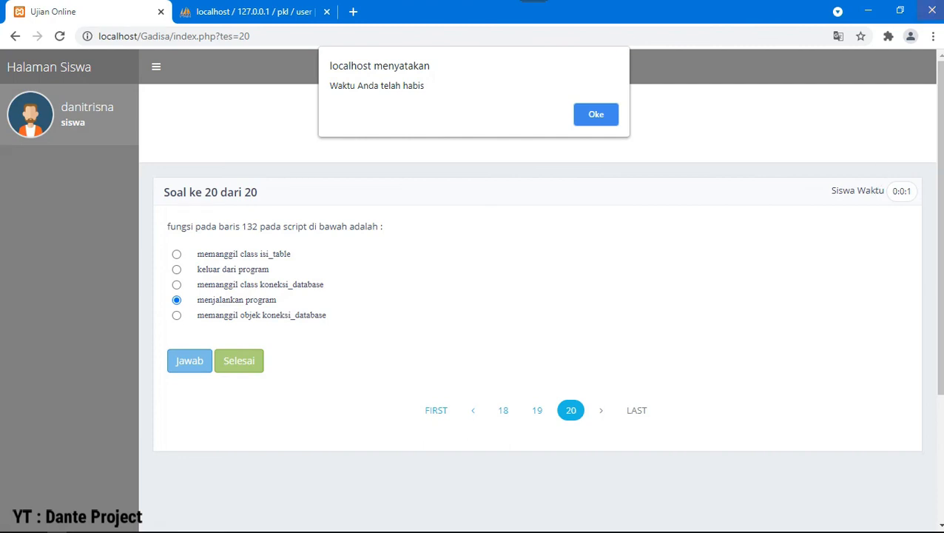
Step: Acknowledge the time-up alert and log the student out
left_click(596, 116)
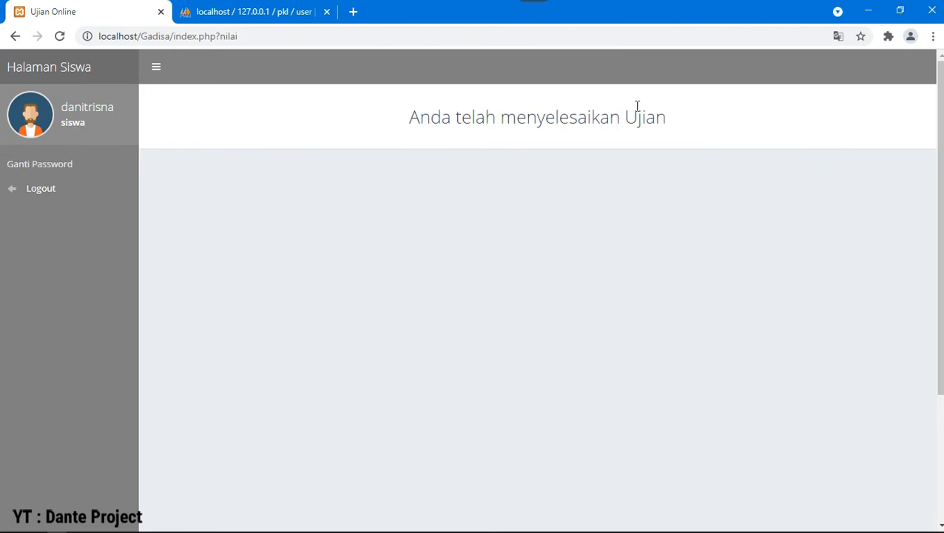
left_click_drag(680, 122, 135, 184)
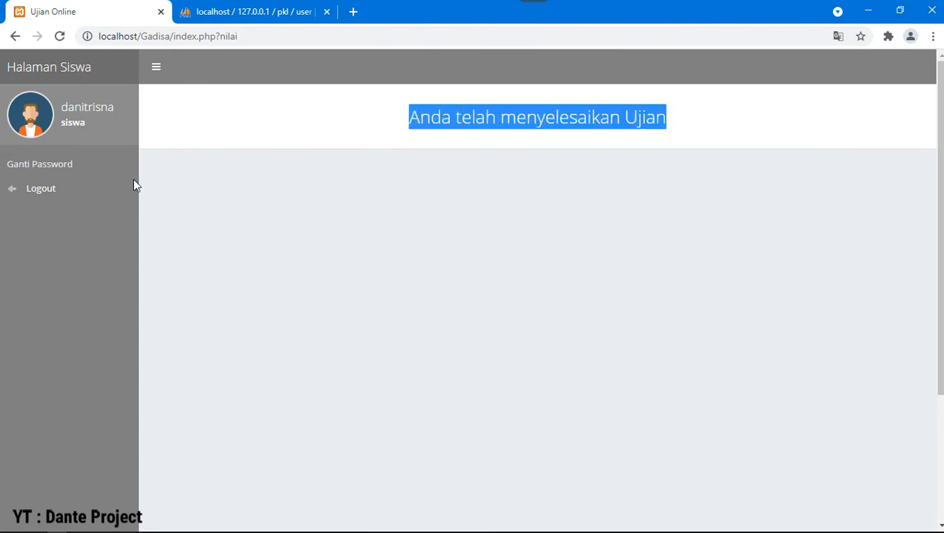
left_click(72, 198)
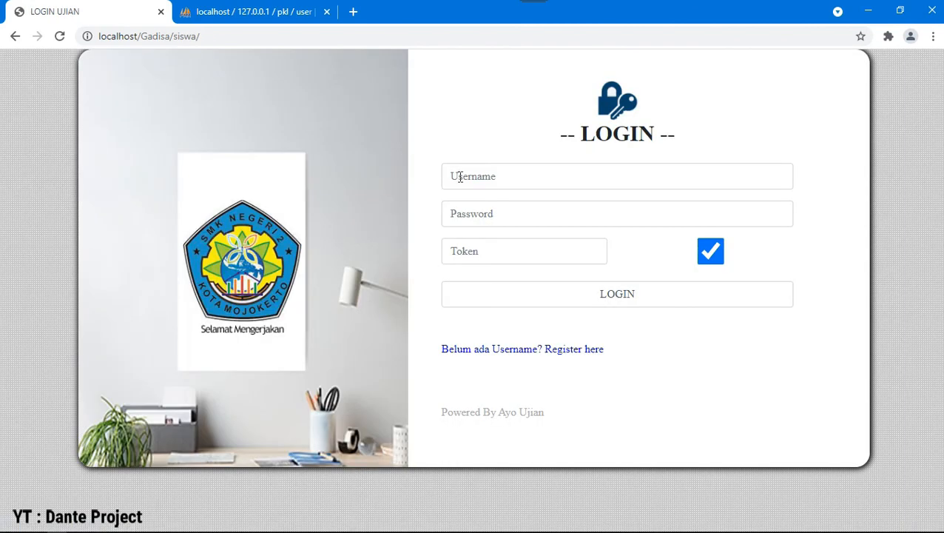
Step: Change the address from siswa to login to load the teacher login page
left_click(252, 12)
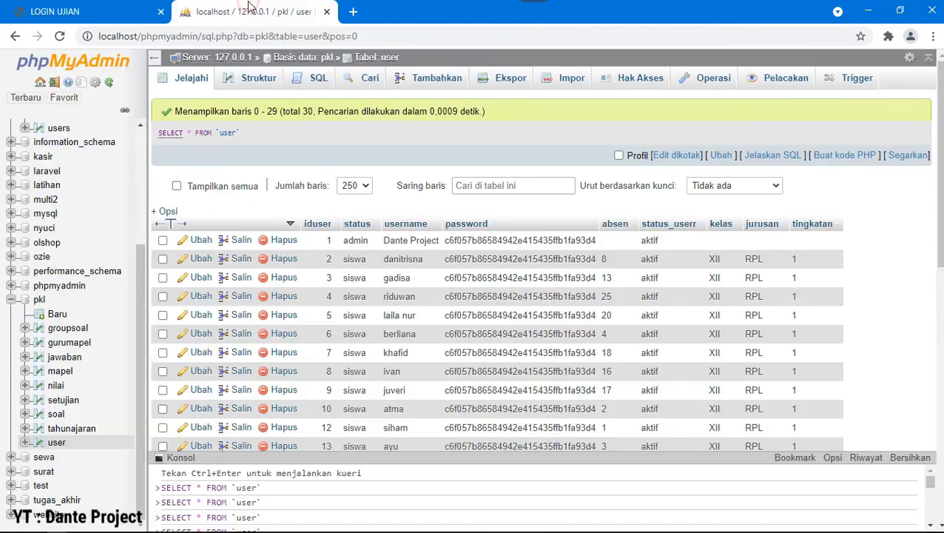
left_click(147, 14)
left_click(116, 36)
double_click(176, 36)
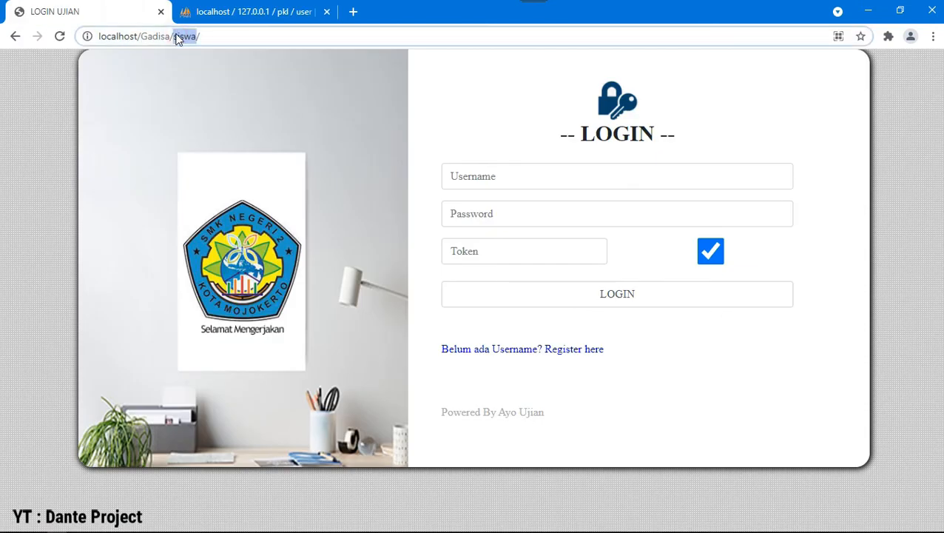
type(":")
type("ogin")
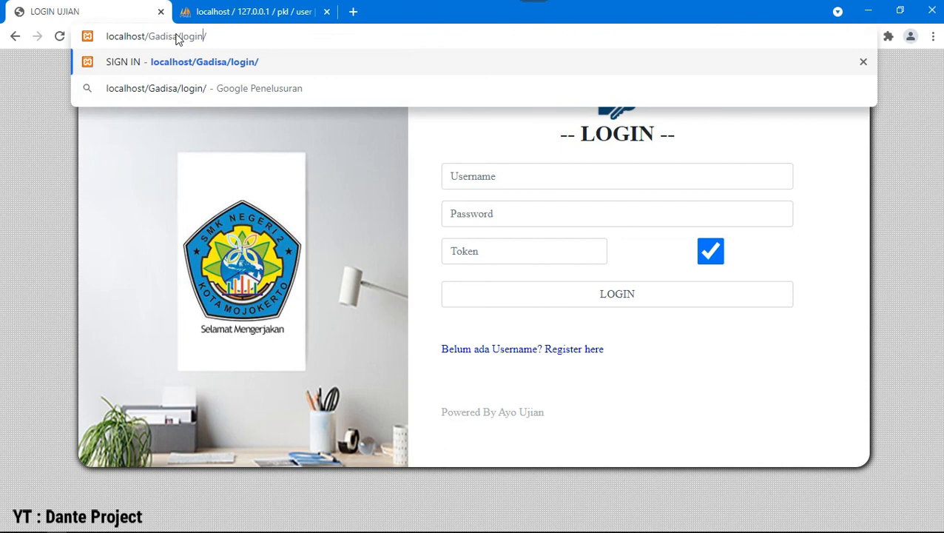
key("Return")
Step: Sign in with the teacher's username and password
type("leni")
key("Tab")
type("l")
left_click(138, 369)
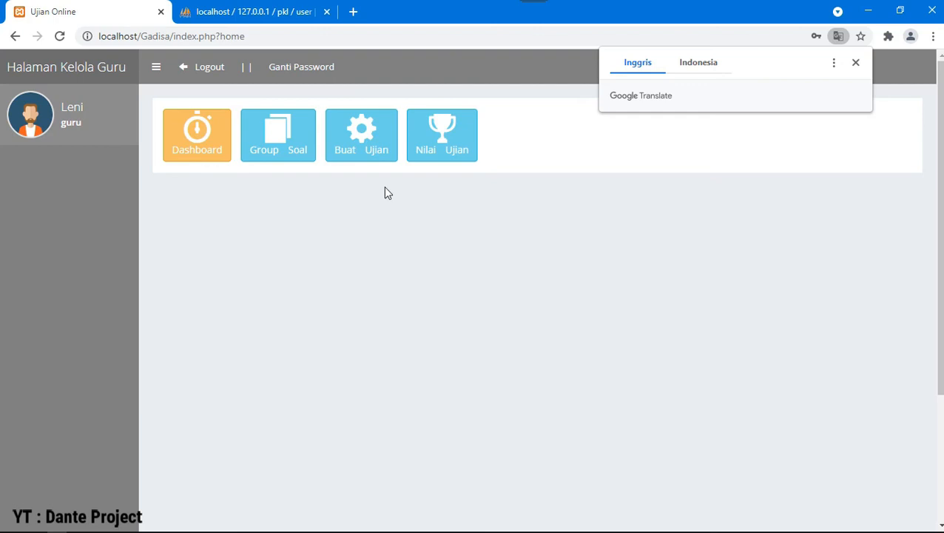
Step: Check the student's score of 10 under Nilai Ujian's Lihat Nilai, then show the Buat Ujian list
left_click(432, 137)
left_click(826, 293)
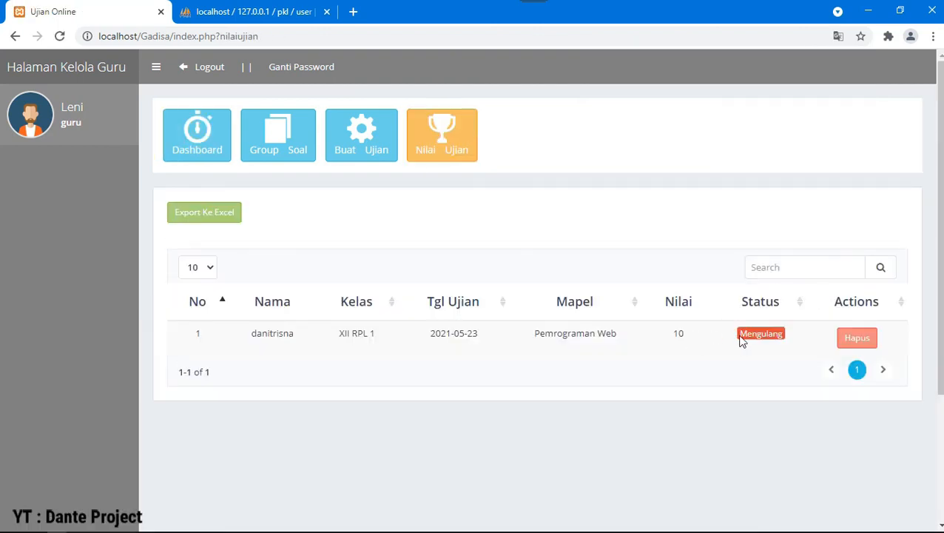
double_click(683, 334)
left_click(774, 333)
left_click(859, 345)
left_click(336, 158)
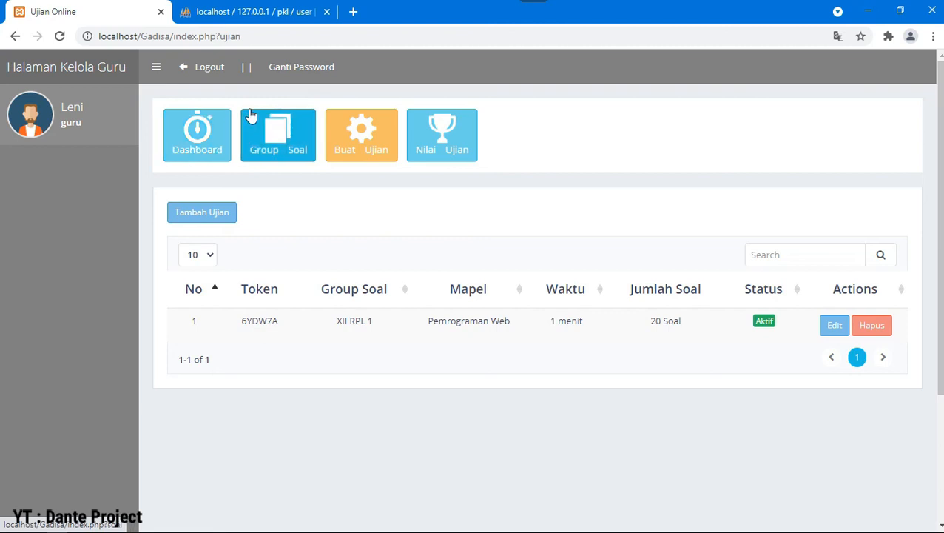
Step: Reload the page, log out of the teacher account, and click in and out of Setting YouTube
left_click(260, 35)
key("Return")
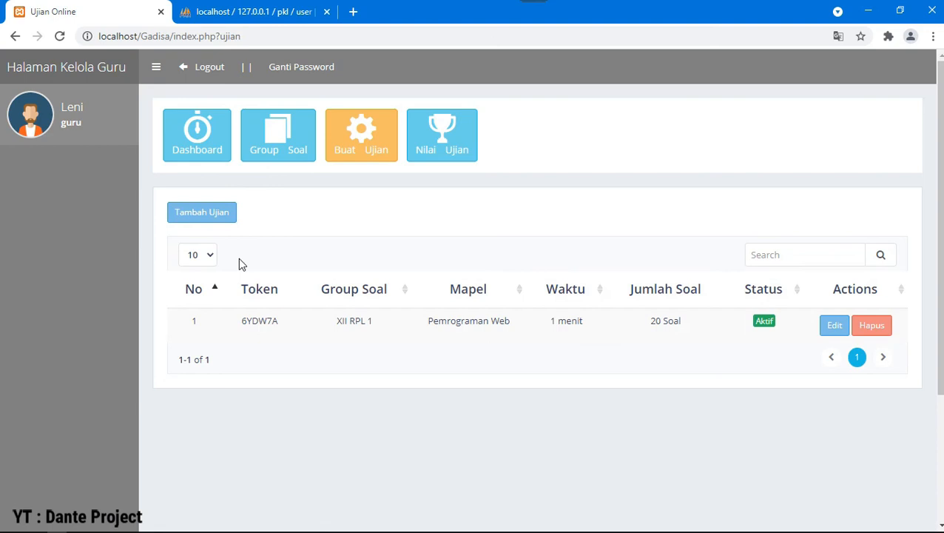
left_click(188, 67)
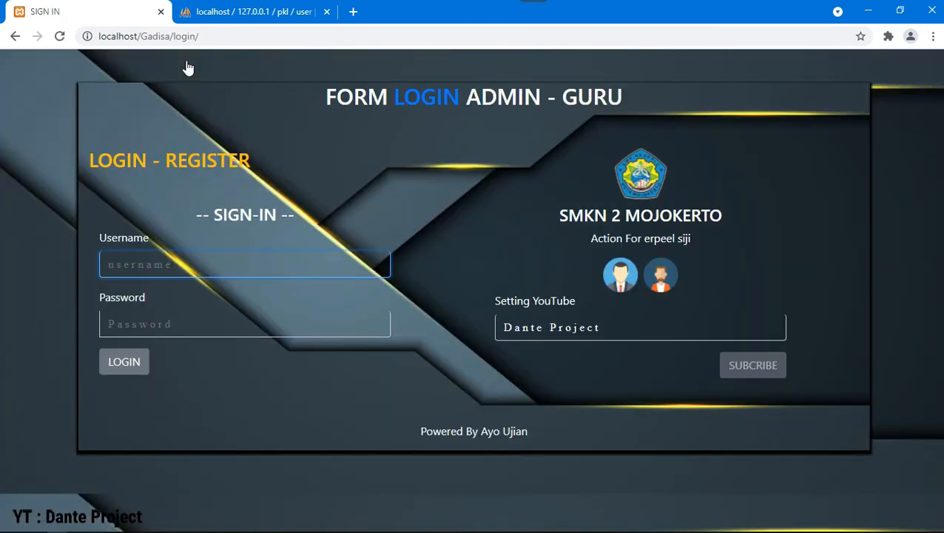
left_click(606, 328)
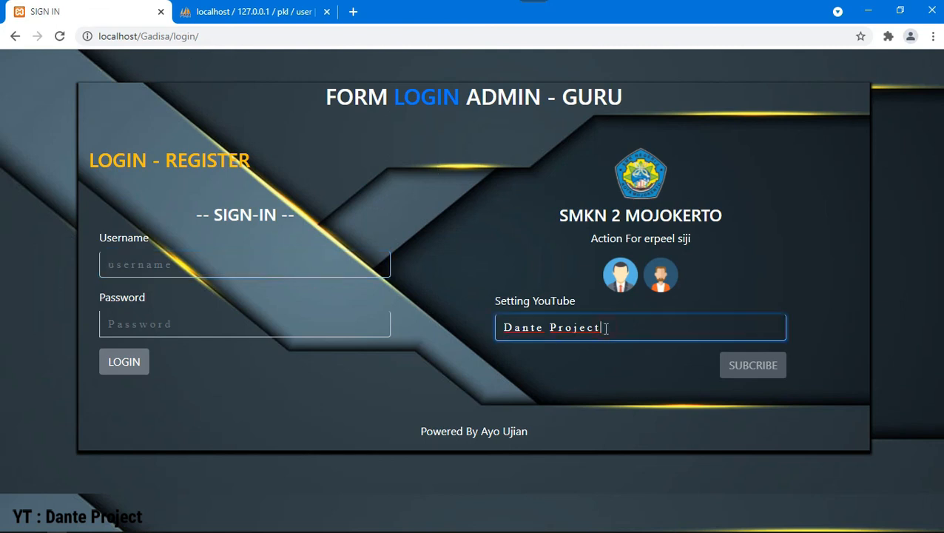
left_click(709, 271)
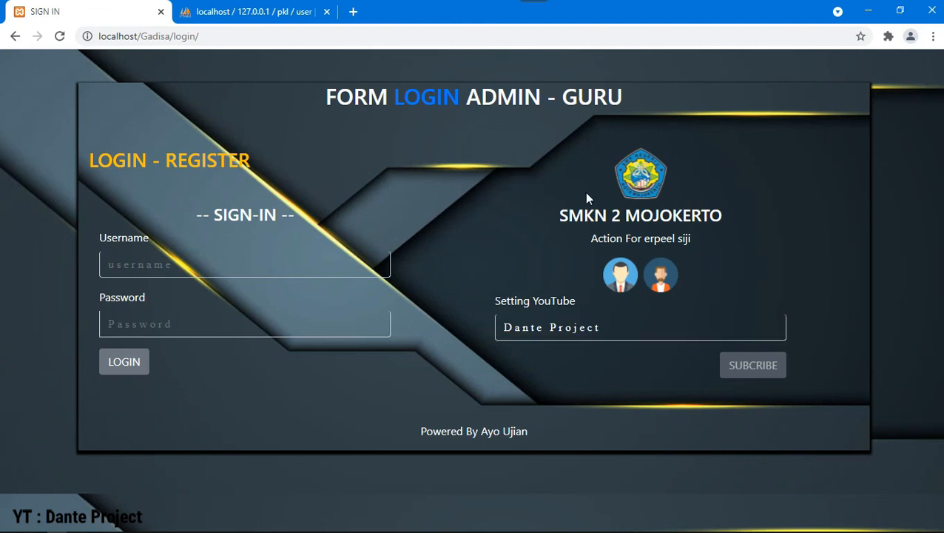